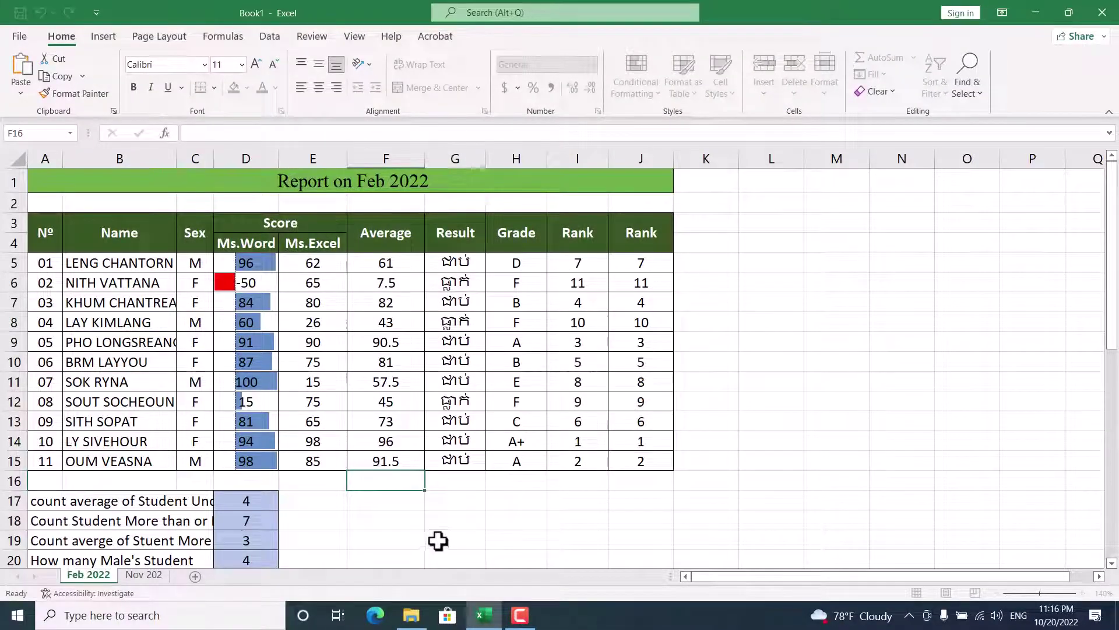
# Rename the first sheet to Jan 2022, then to May 2022
pyautogui.click(432, 541)
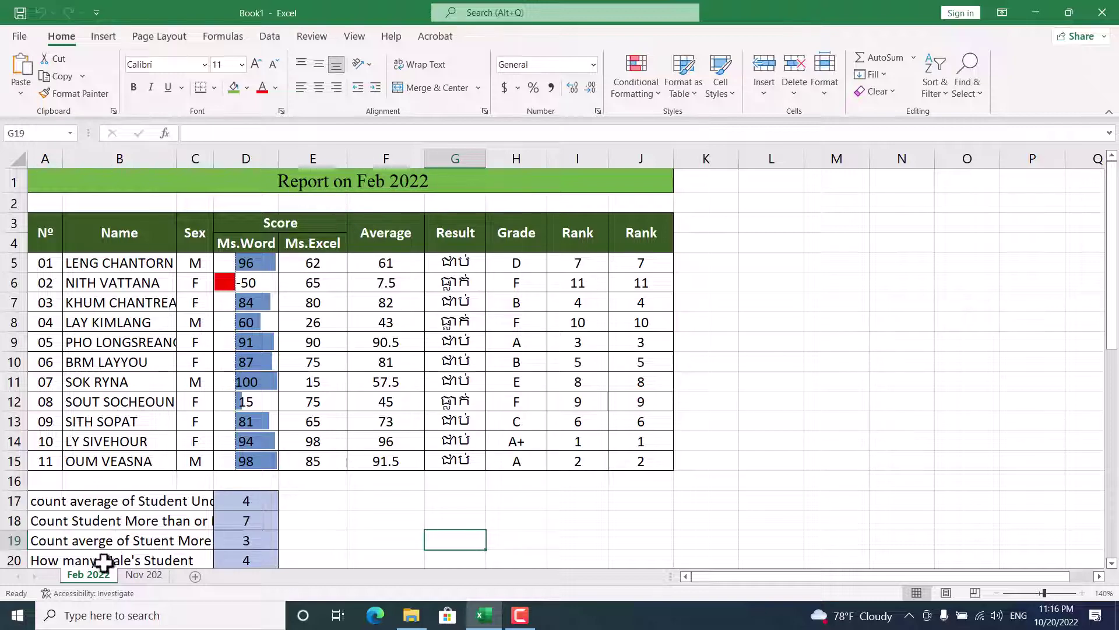
pyautogui.doubleClick(87, 574)
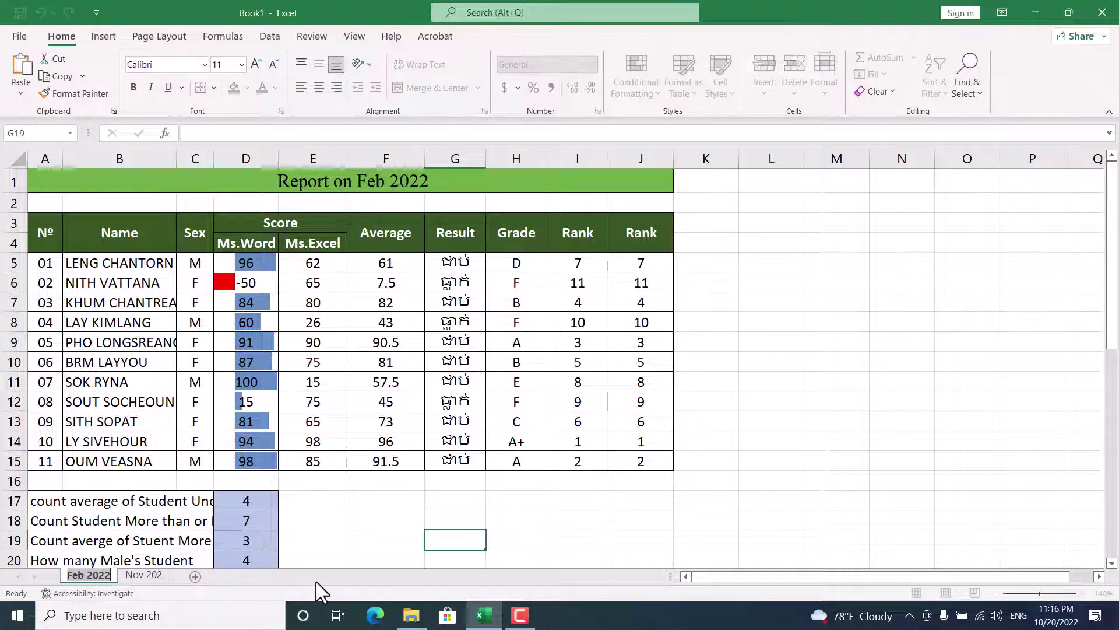
pyautogui.press('BackSpace')
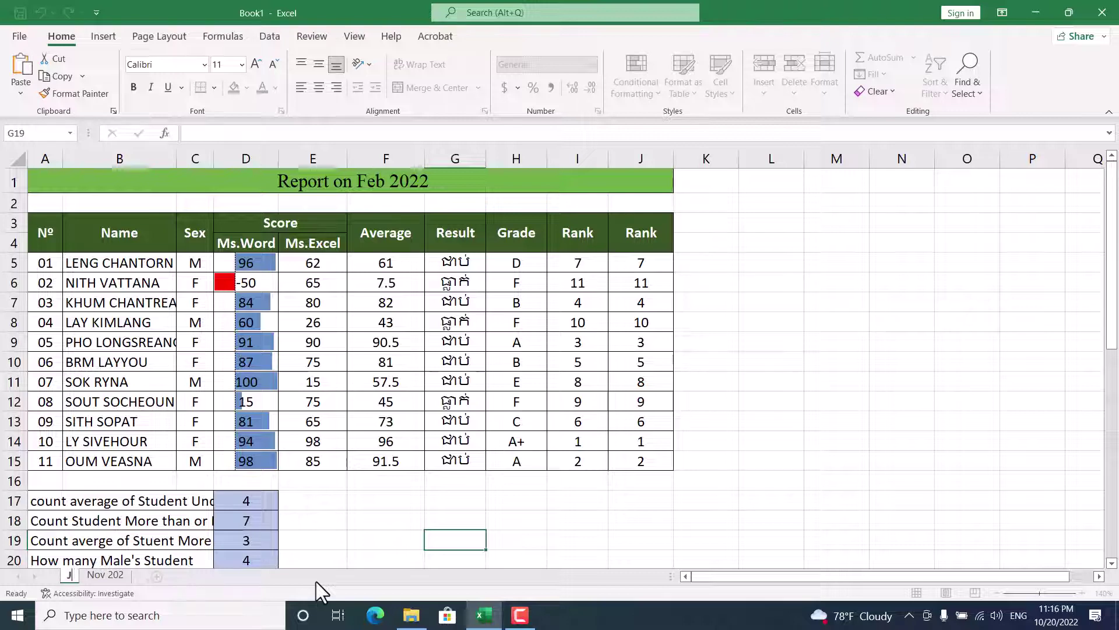
pyautogui.write('Jan 2022')
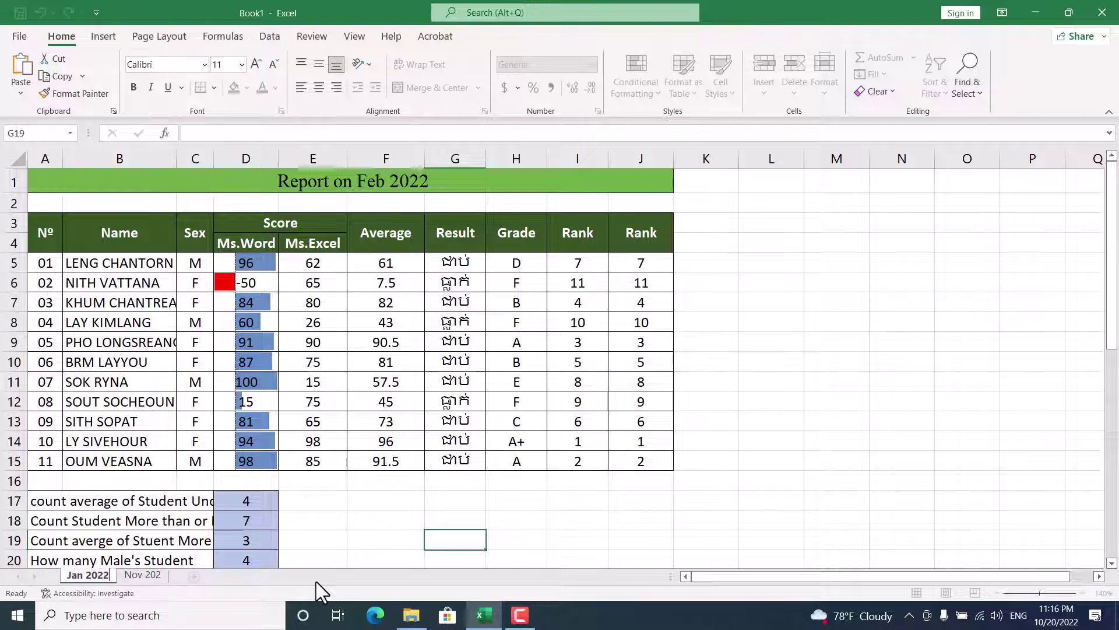
pyautogui.press('Return')
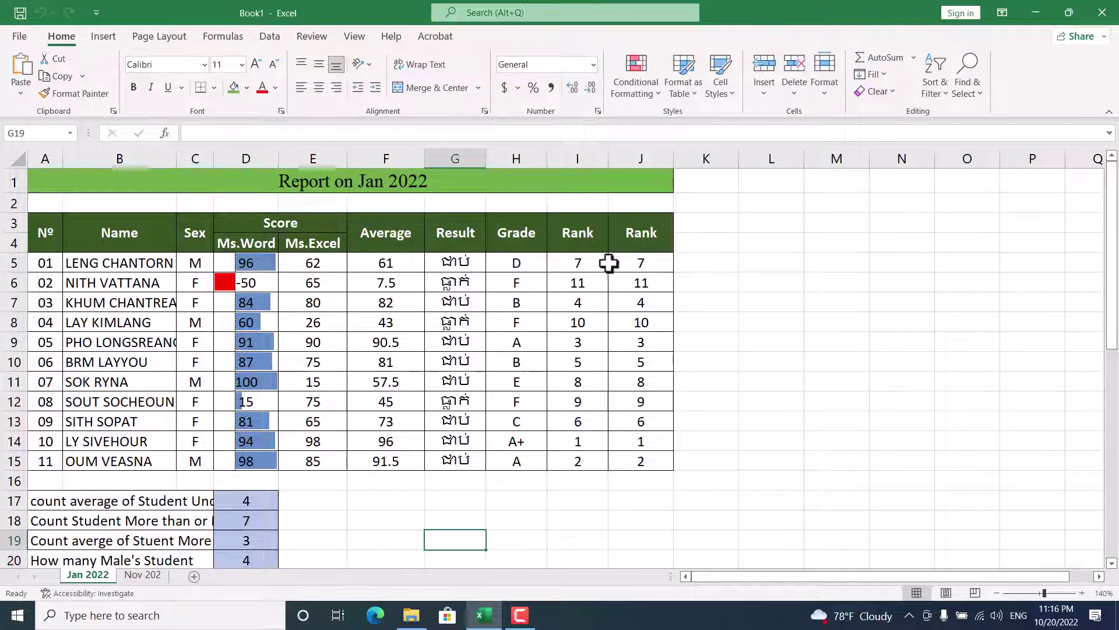
pyautogui.doubleClick(93, 579)
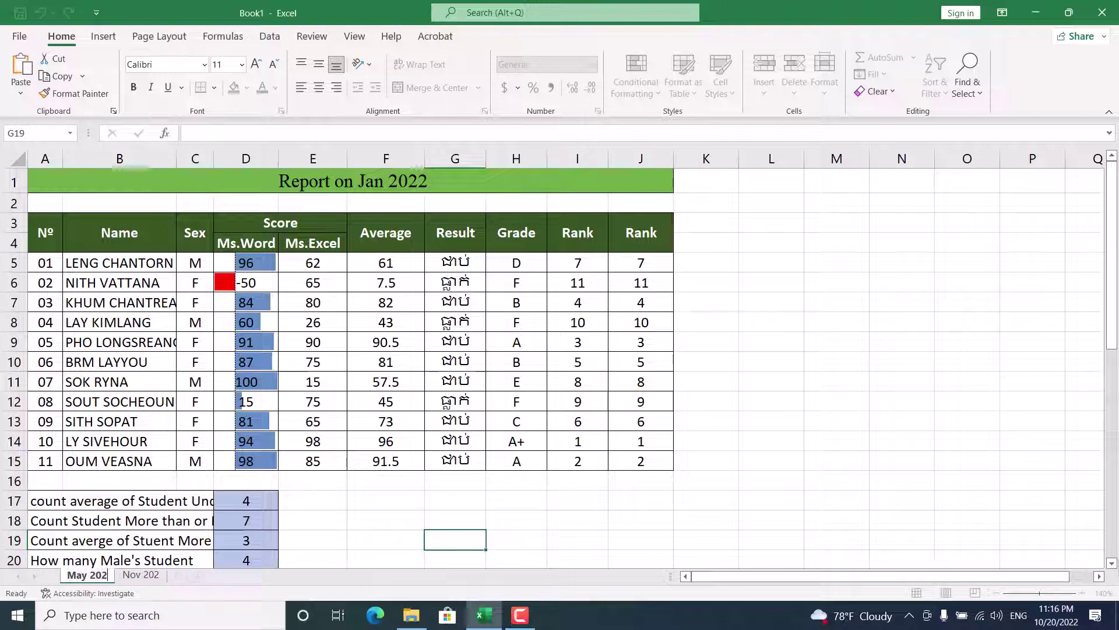
pyautogui.write('2')
pyautogui.press('Return')
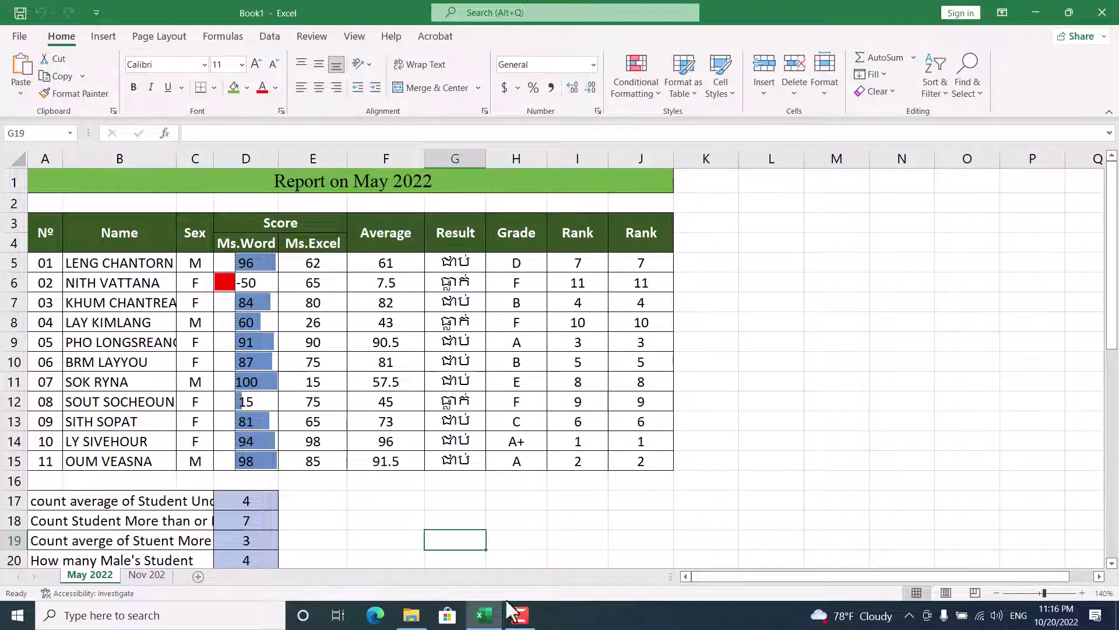
# Rename the sheet to April -2022 then April -2023, and switch to the Nov 2022 sheet
pyautogui.click(88, 563)
pyautogui.doubleClick(94, 575)
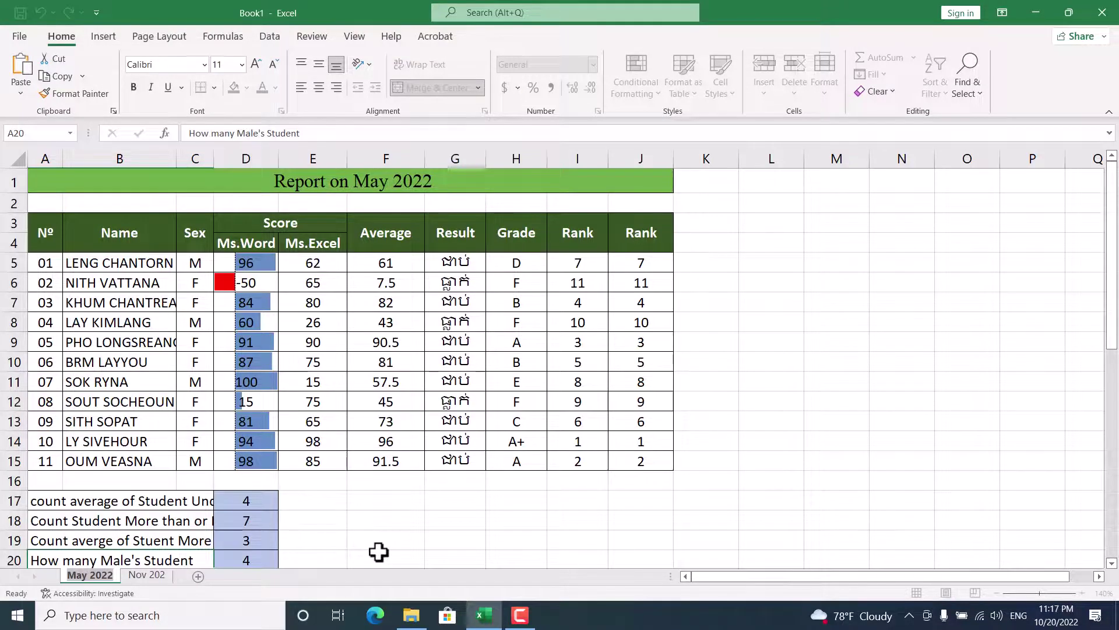
pyautogui.write('April -')
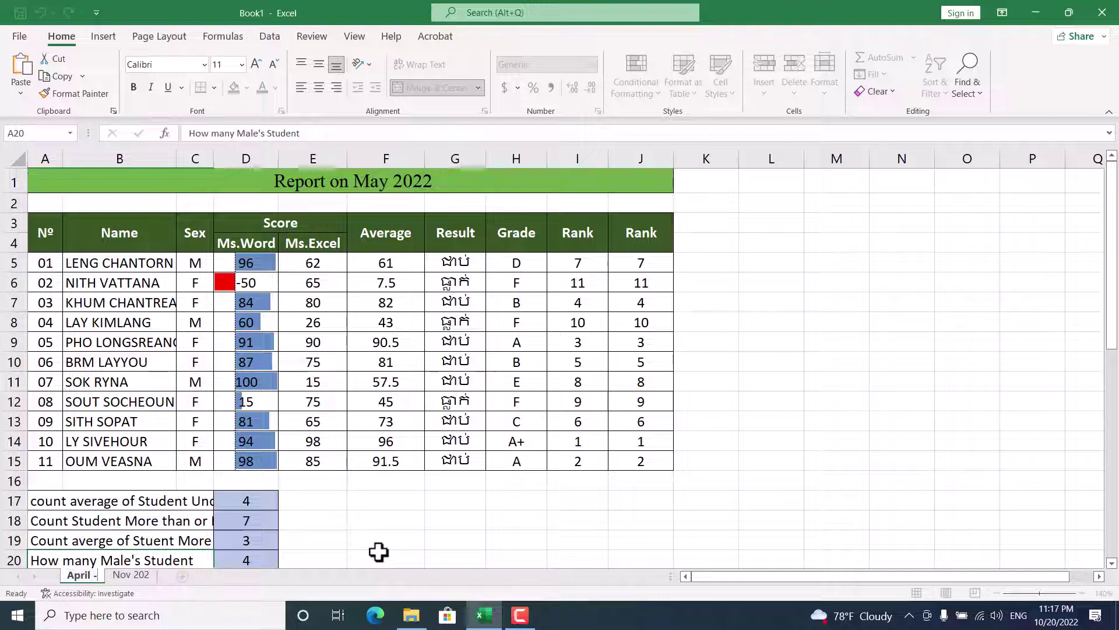
pyautogui.write('2022')
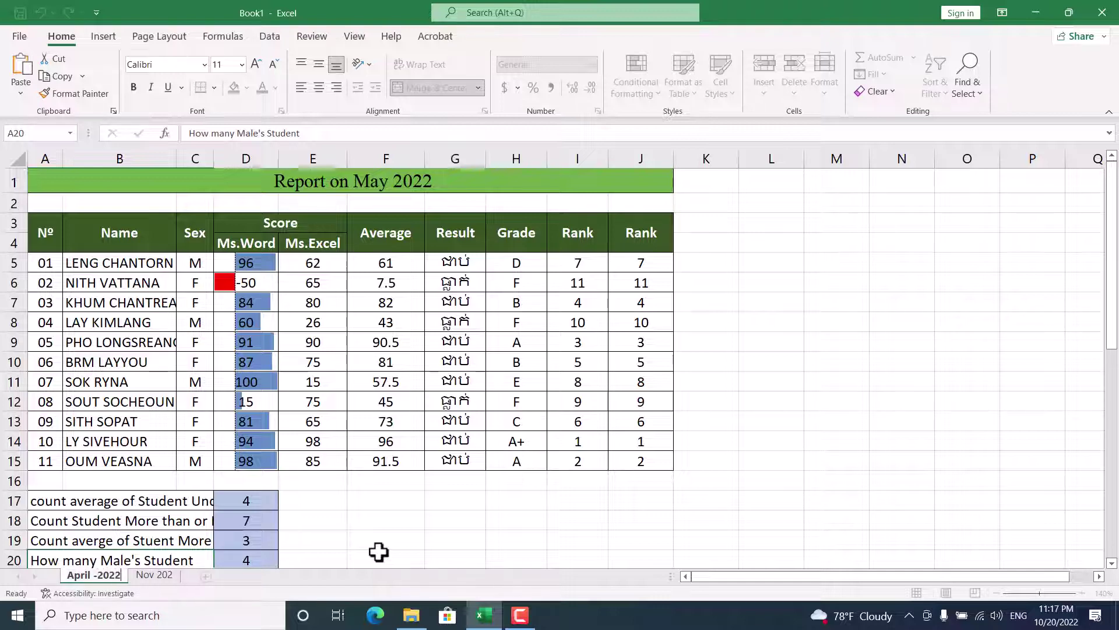
pyautogui.press('Return')
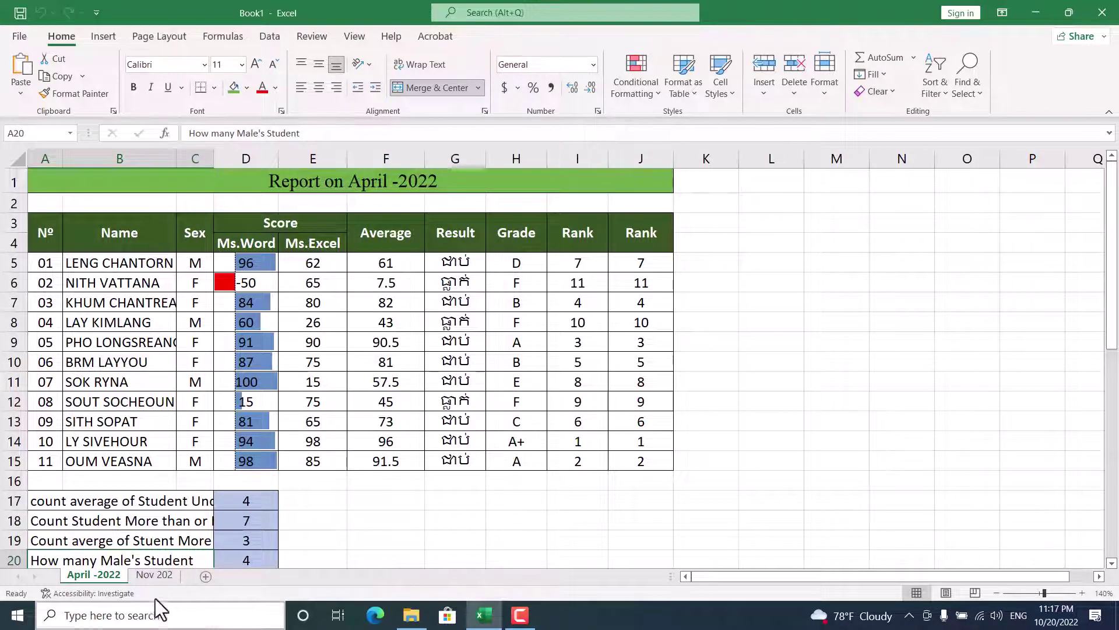
pyautogui.doubleClick(122, 579)
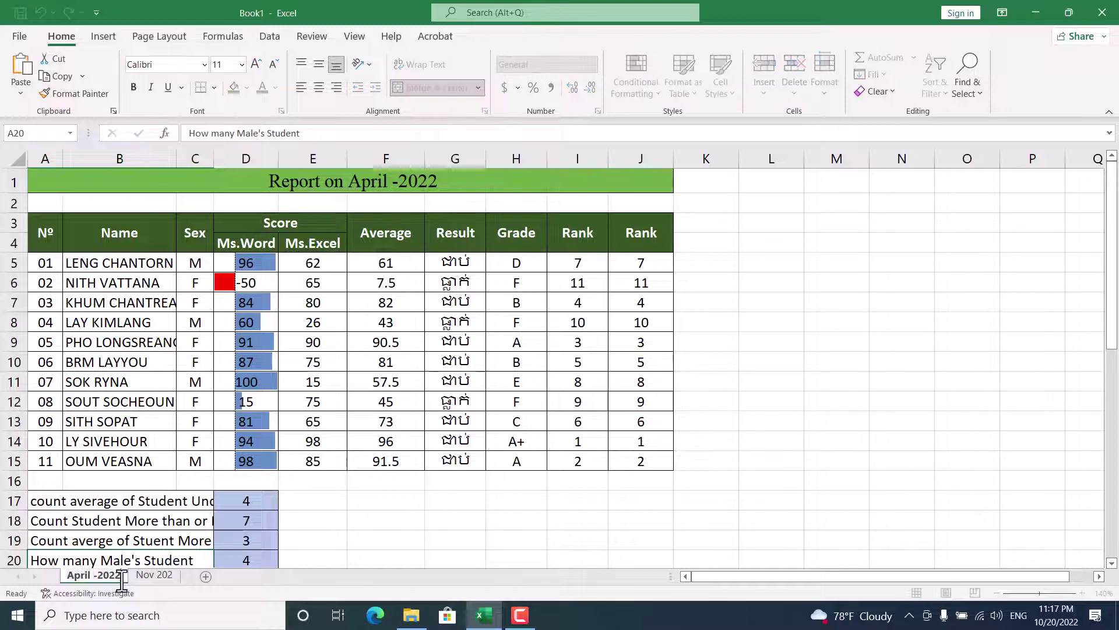
pyautogui.press('BackSpace')
pyautogui.write('3')
pyautogui.press('Return')
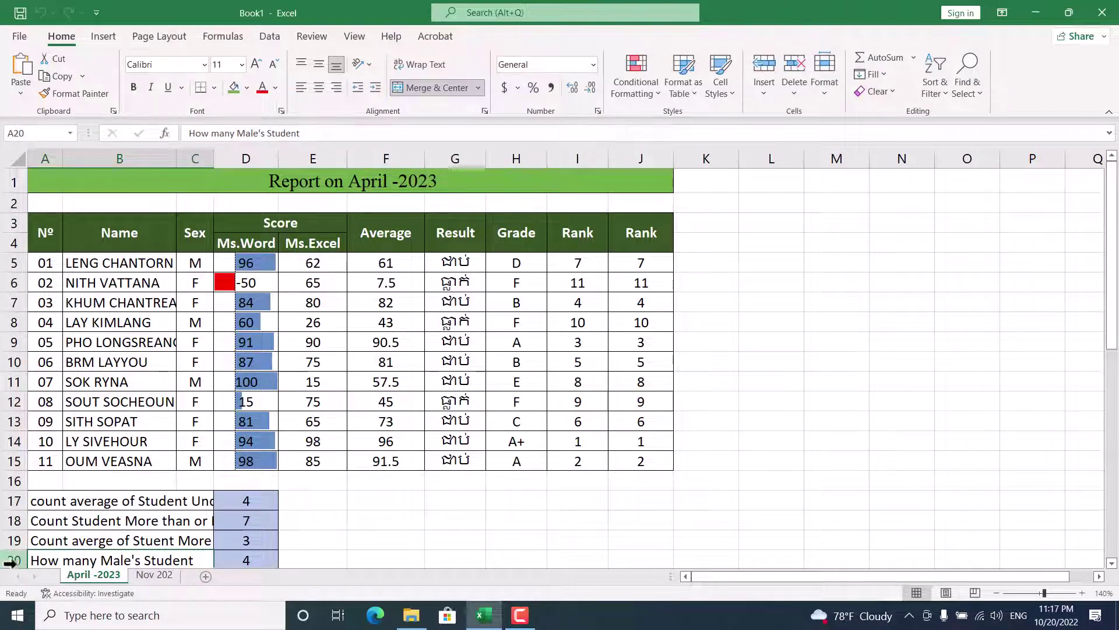
pyautogui.click(154, 575)
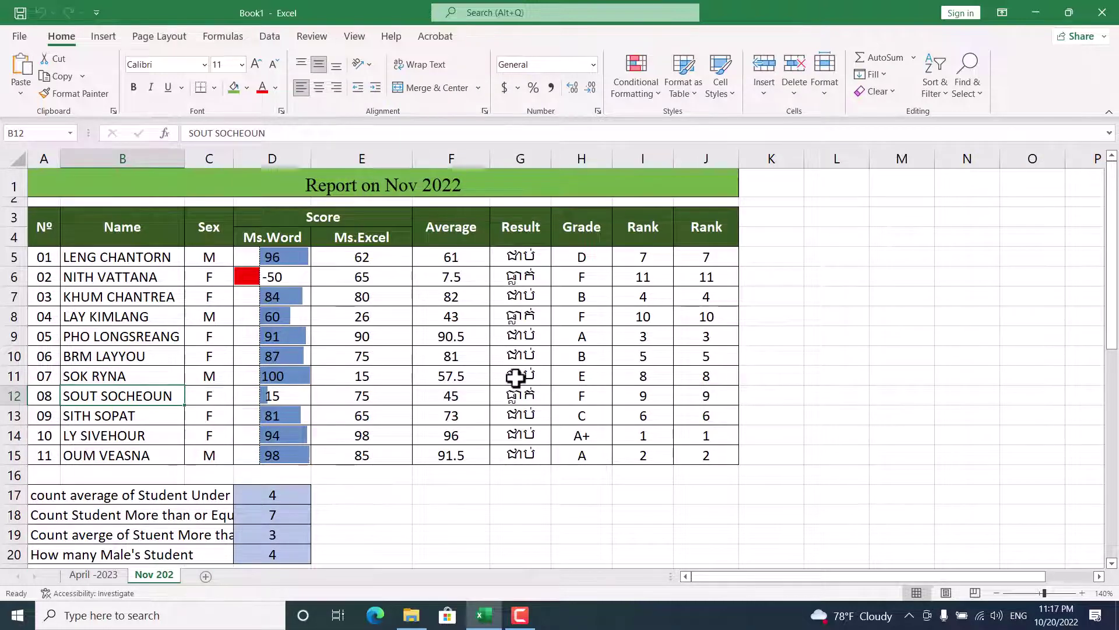
# Start a MID formula in L5, then cancel it
pyautogui.click(375, 183)
pyautogui.click(87, 355)
pyautogui.click(169, 475)
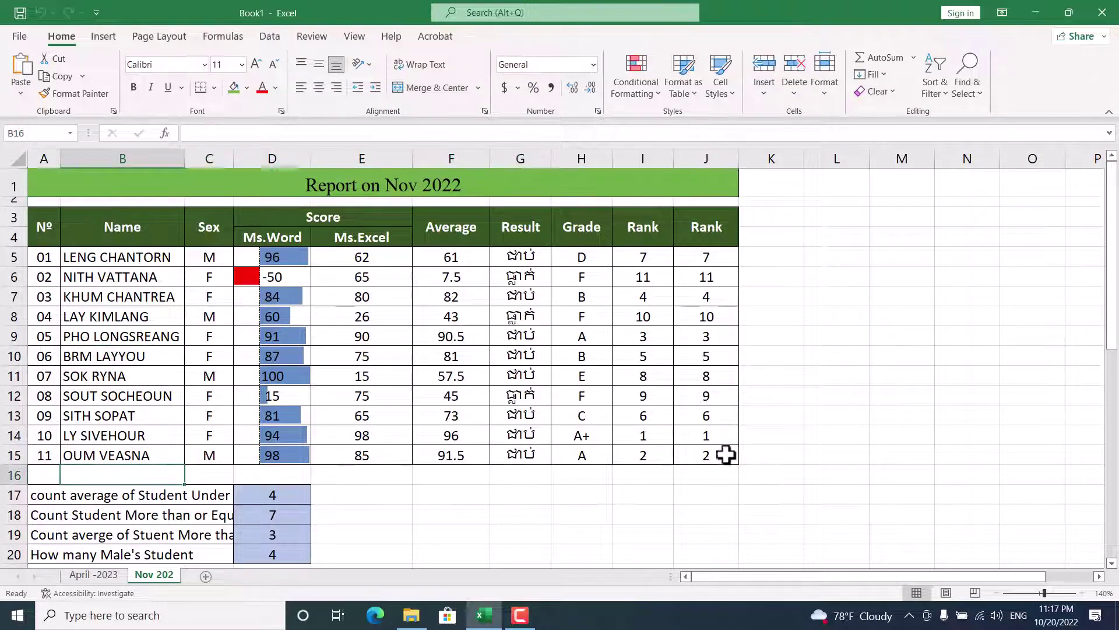
pyautogui.moveTo(746, 576)
pyautogui.mouseDown()
pyautogui.moveTo(792, 576)
pyautogui.moveTo(793, 596)
pyautogui.mouseUp()
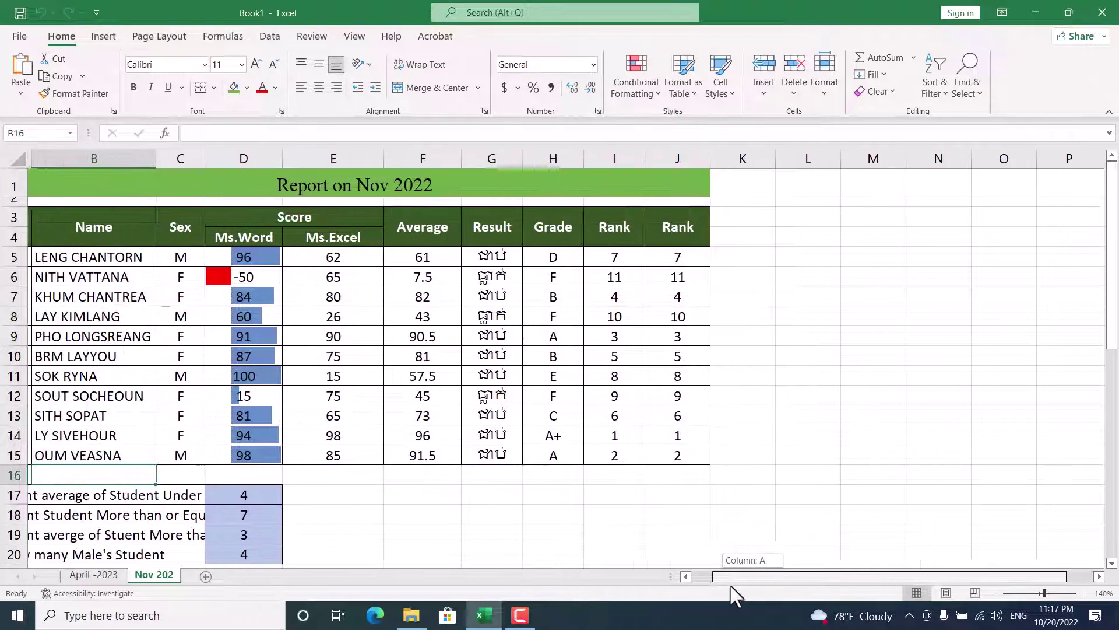
pyautogui.click(671, 257)
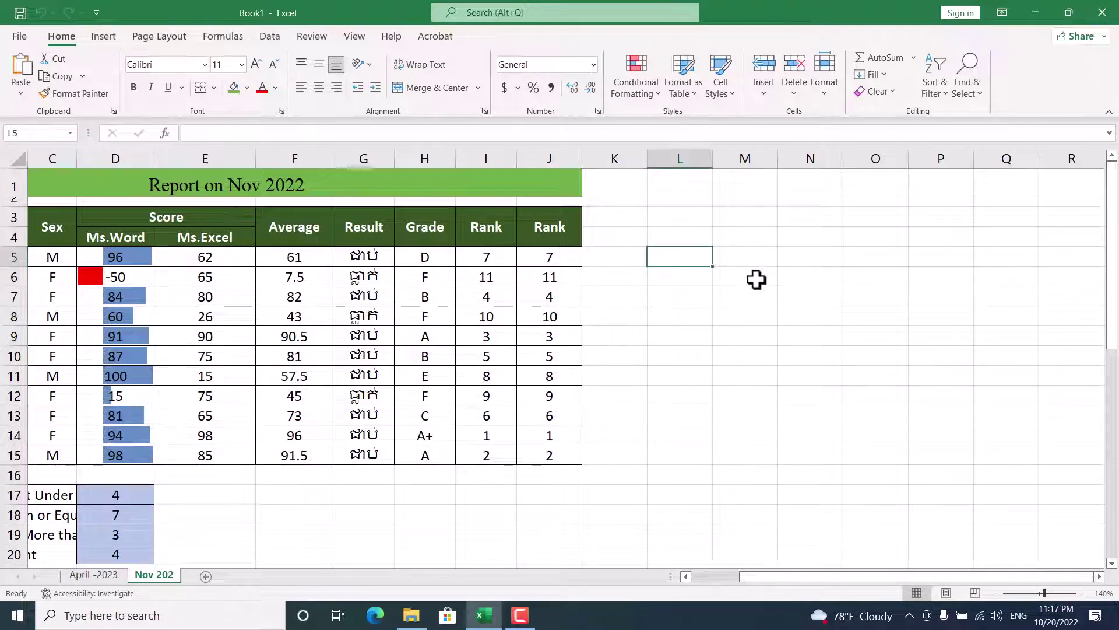
pyautogui.write('=')
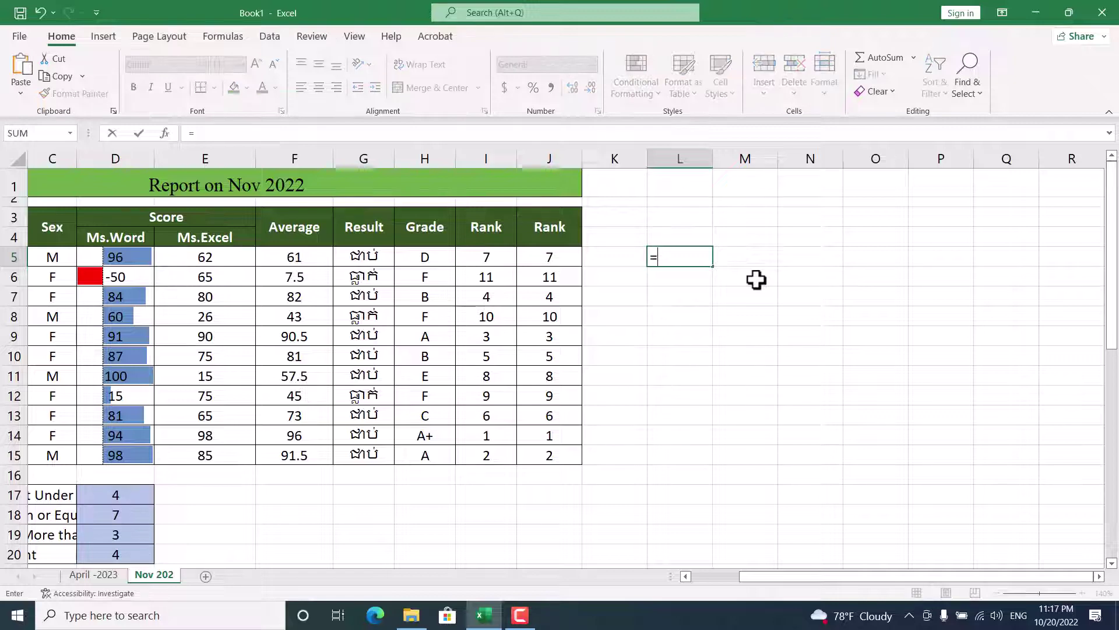
pyautogui.write('MID(')
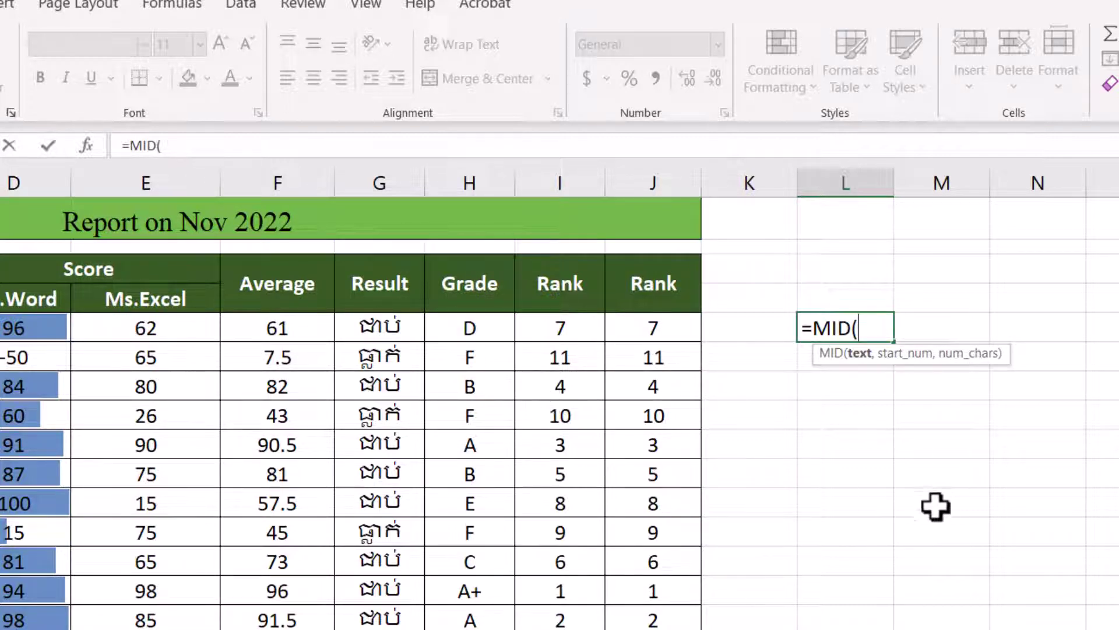
pyautogui.press('Escape')
pyautogui.hscroll(-2, 560, 397)
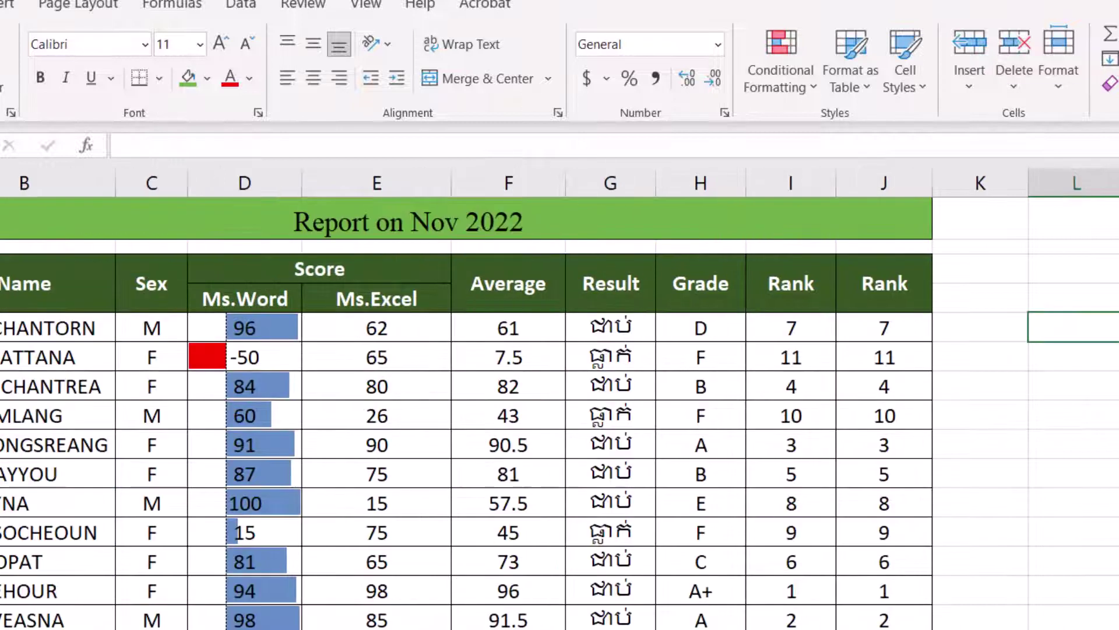
# Enter =MID(A1,1,30) in L3 so it shows Report on Nov 2022
pyautogui.click(355, 226)
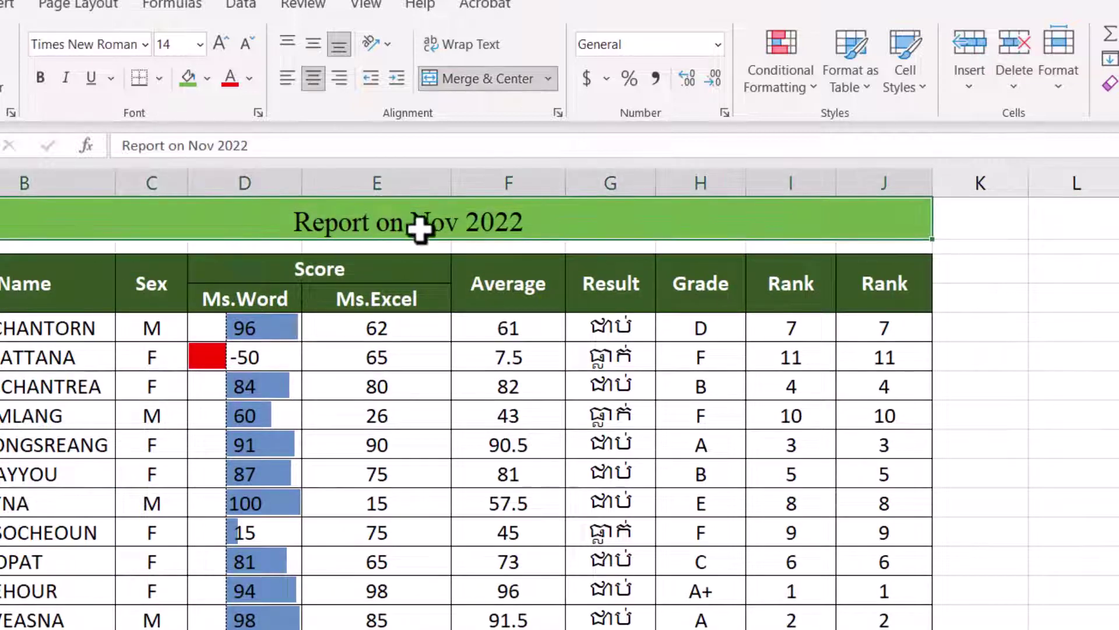
pyautogui.click(1049, 267)
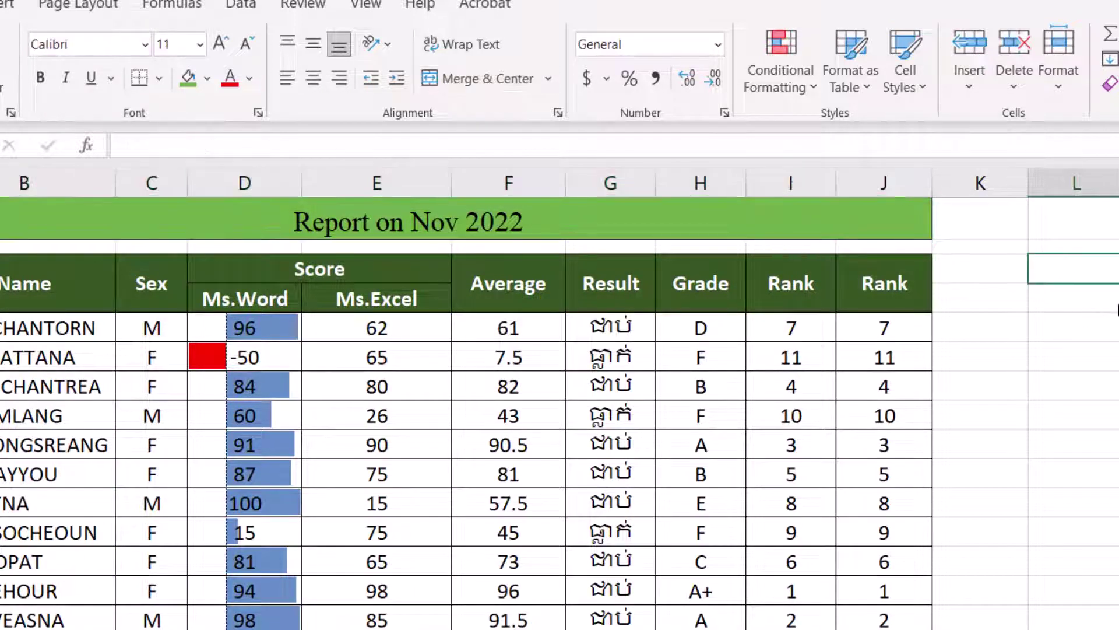
pyautogui.write('=MID(')
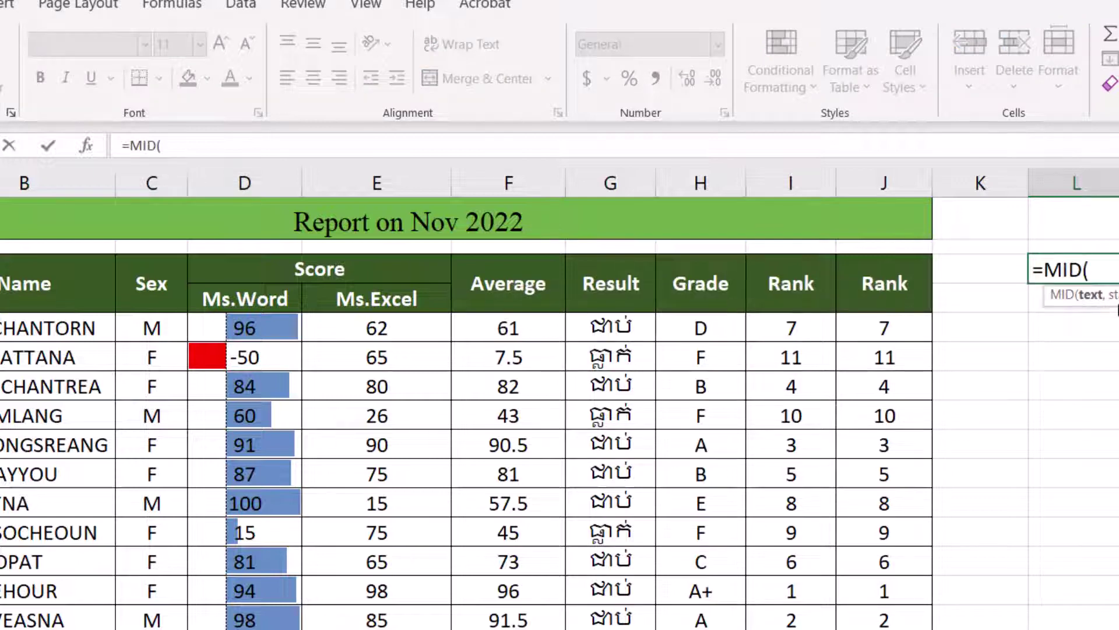
pyautogui.click(457, 223)
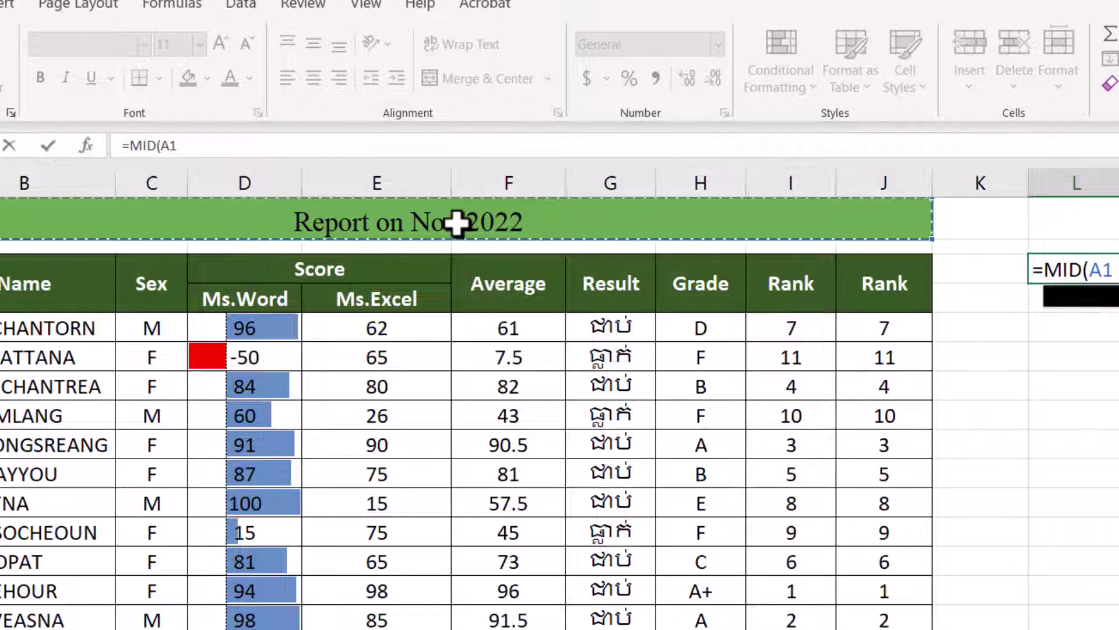
pyautogui.write(',')
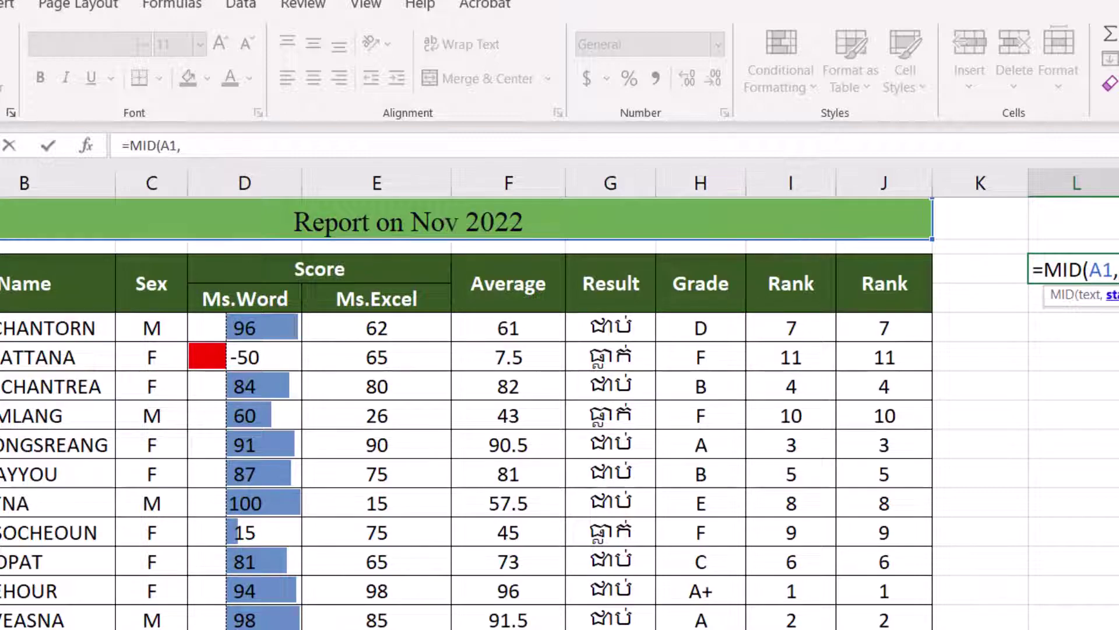
pyautogui.write('1')
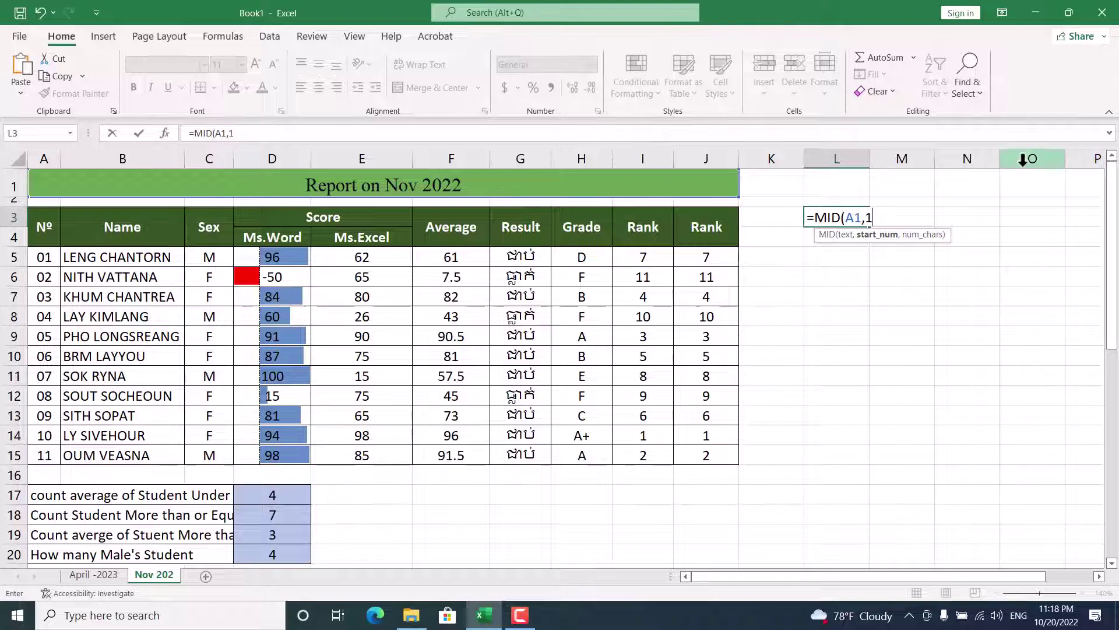
pyautogui.write(',')
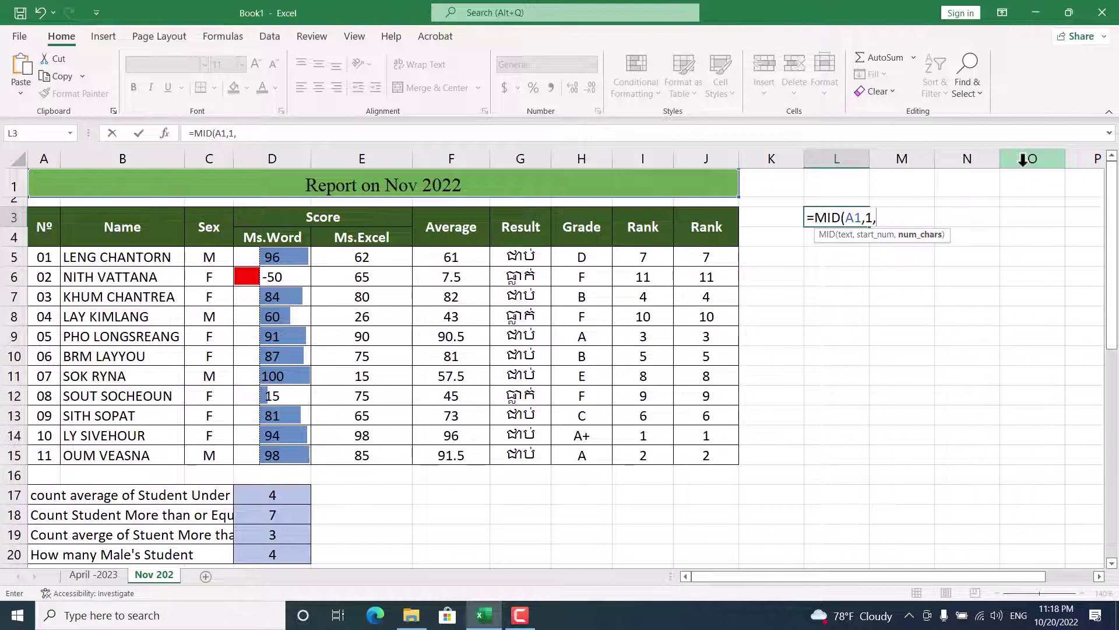
pyautogui.write('30')
pyautogui.press('Return')
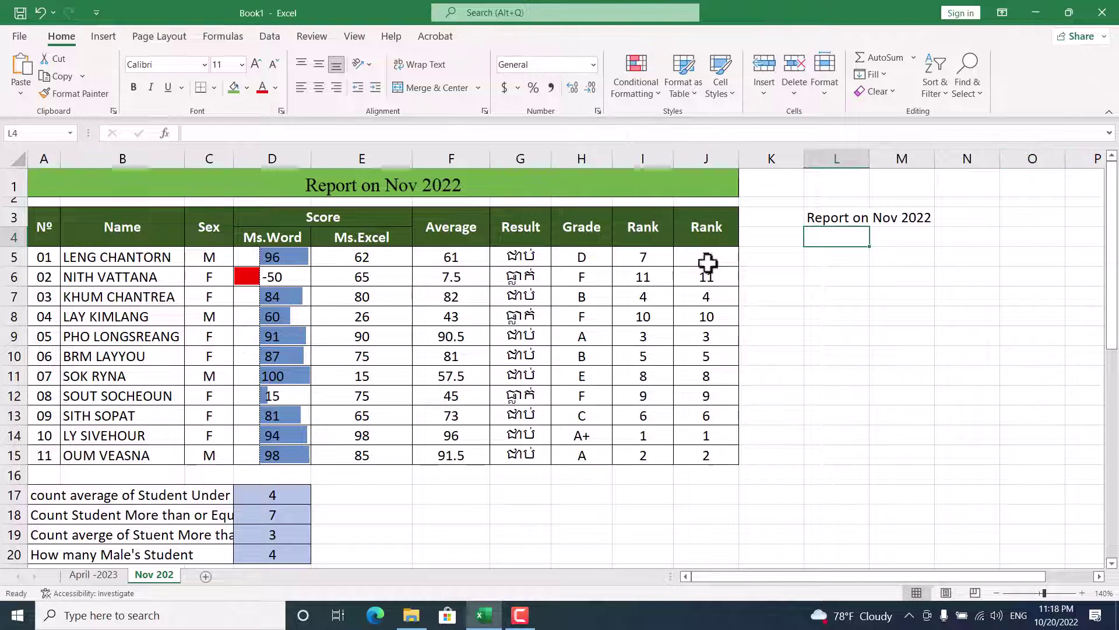
# Change the L3 formula's start position to 2, making it =MID(A1,2,30)
pyautogui.click(815, 220)
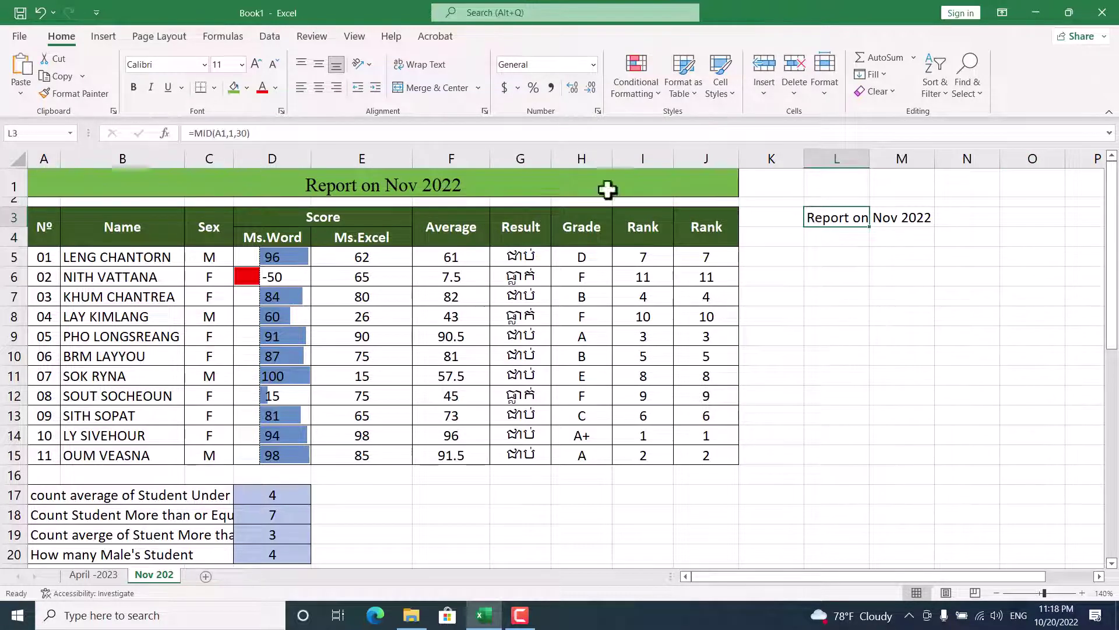
pyautogui.click(233, 133)
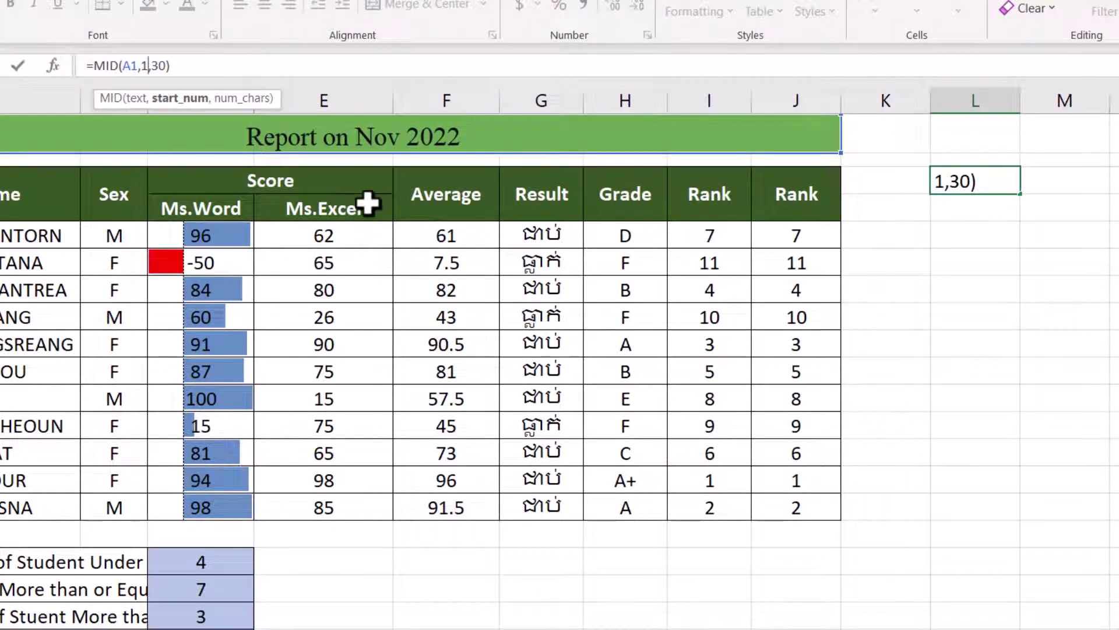
pyautogui.press('BackSpace')
pyautogui.write('2')
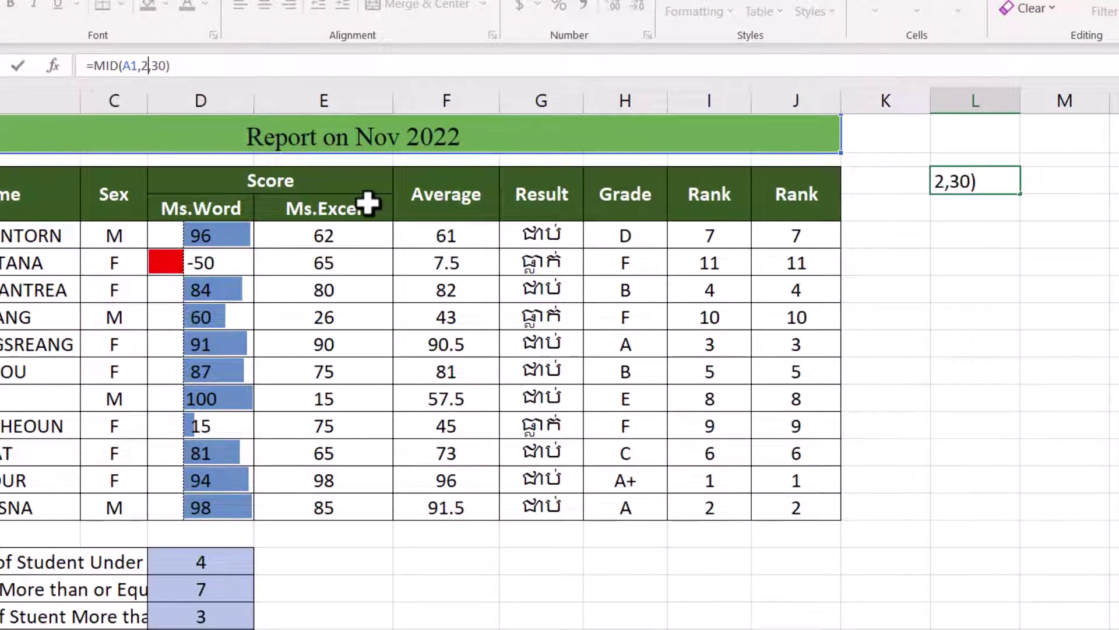
pyautogui.press('Return')
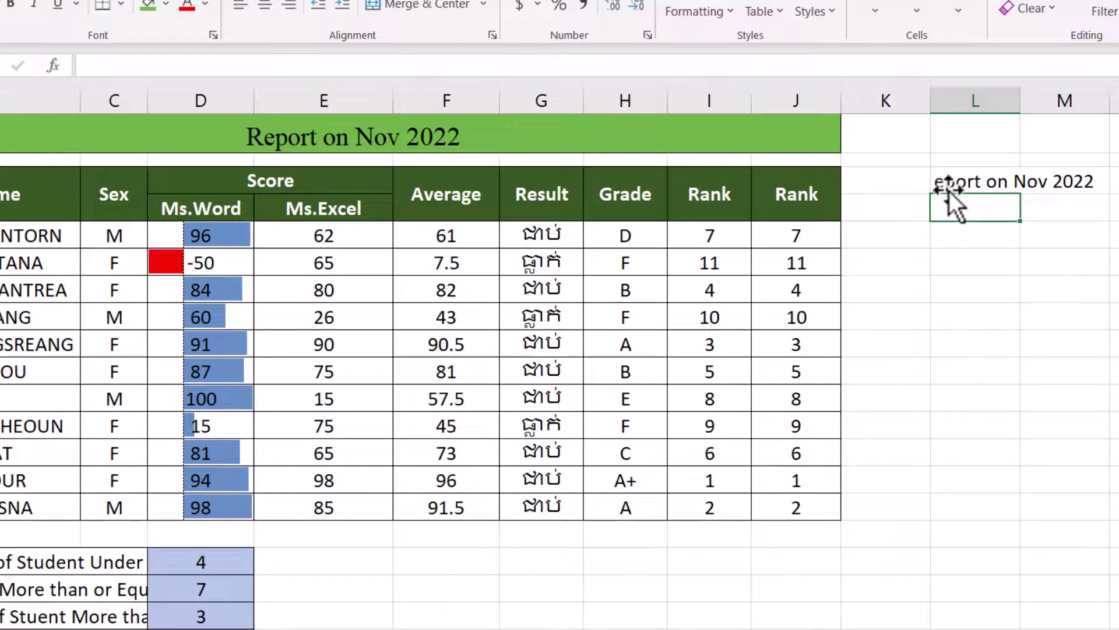
# Restore the start position to 1 so L3 shows the full 'Report on Nov 2022'
pyautogui.click(982, 182)
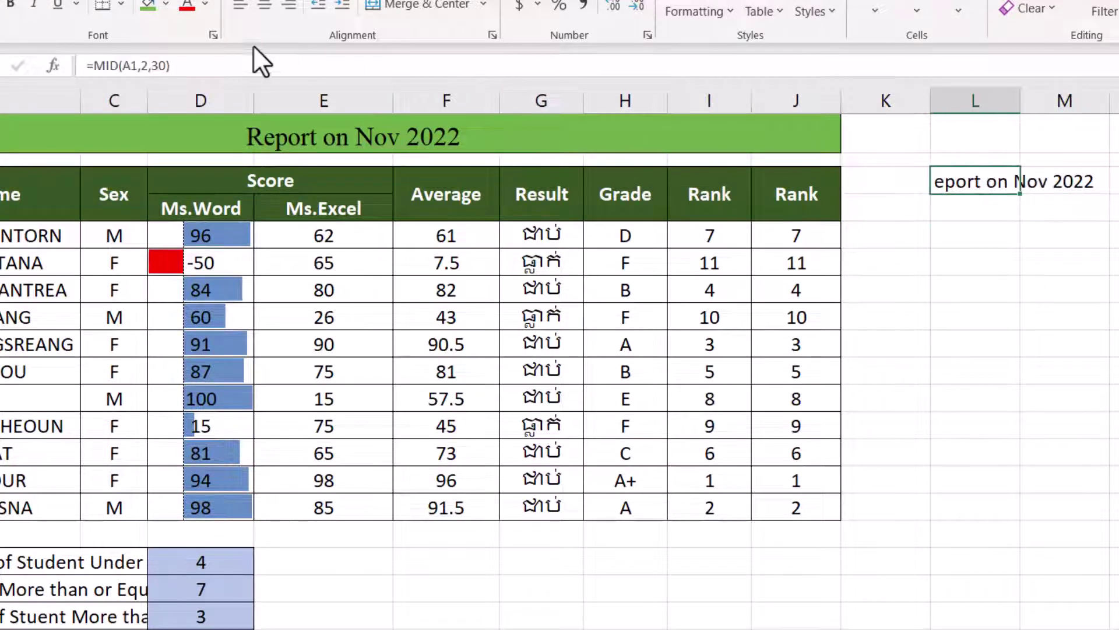
pyautogui.click(150, 66)
pyautogui.press('BackSpace')
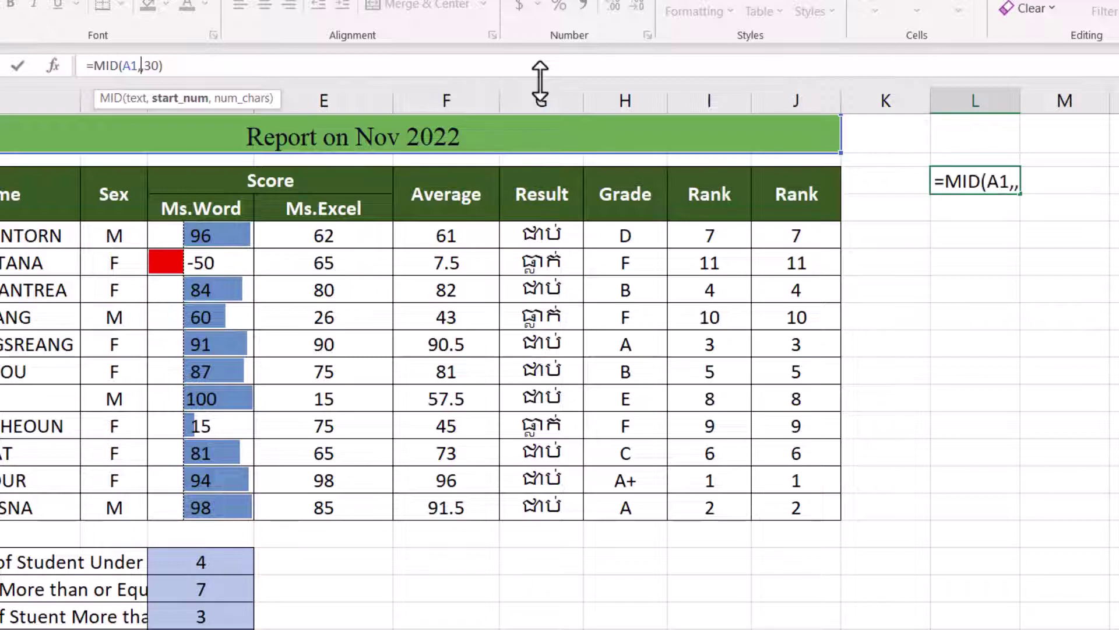
pyautogui.write('1')
pyautogui.press('Return')
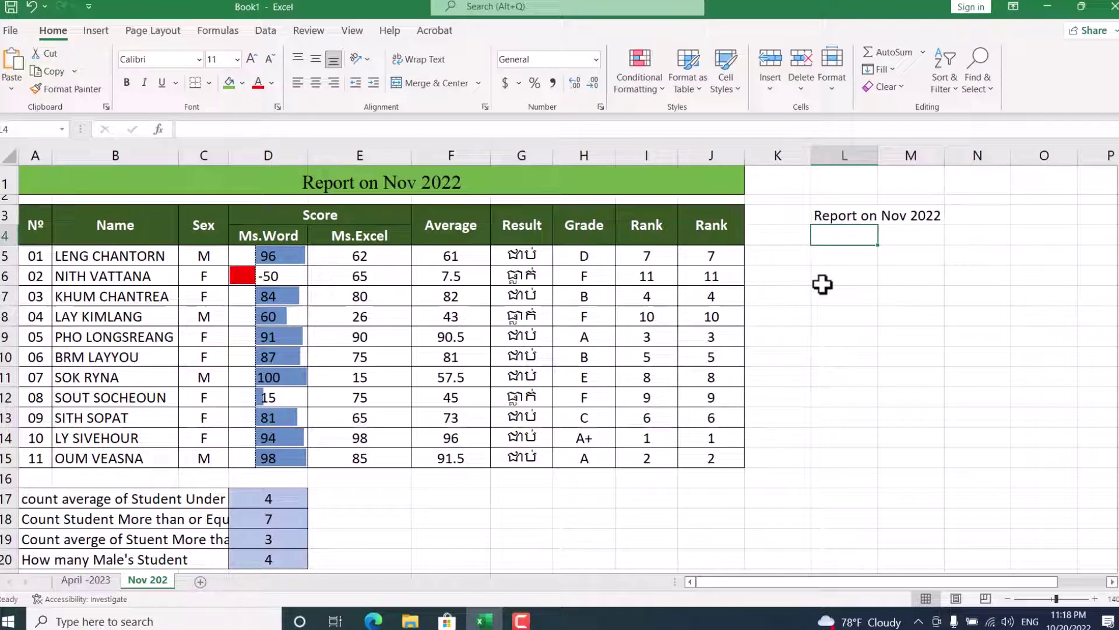
pyautogui.click(819, 257)
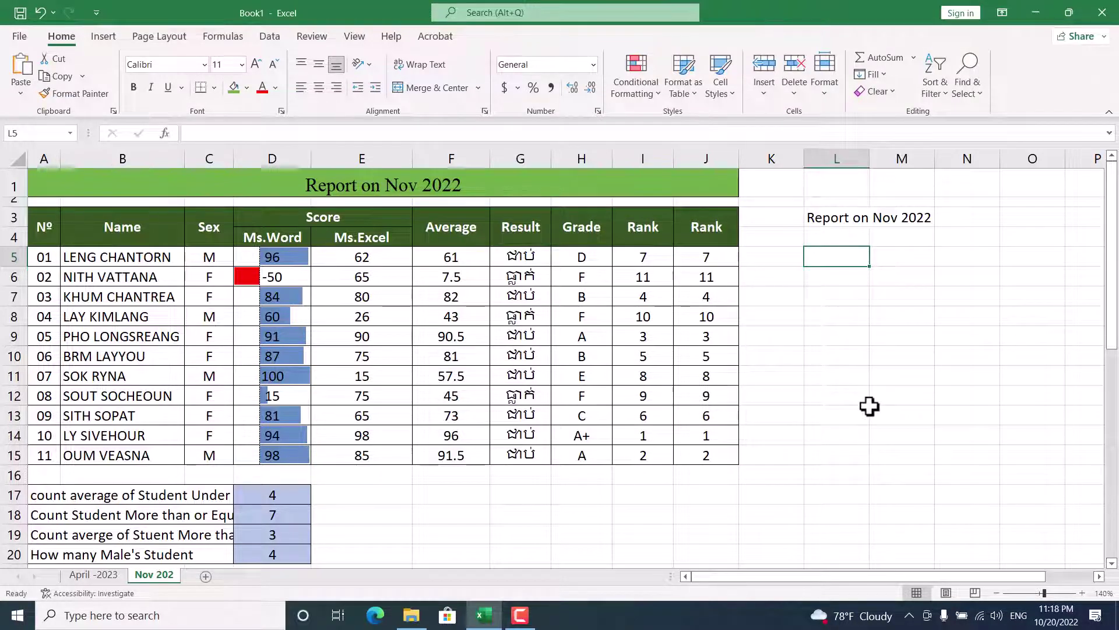
# Label K3 'Mid' and K4 'Cell'
pyautogui.write('Cell')
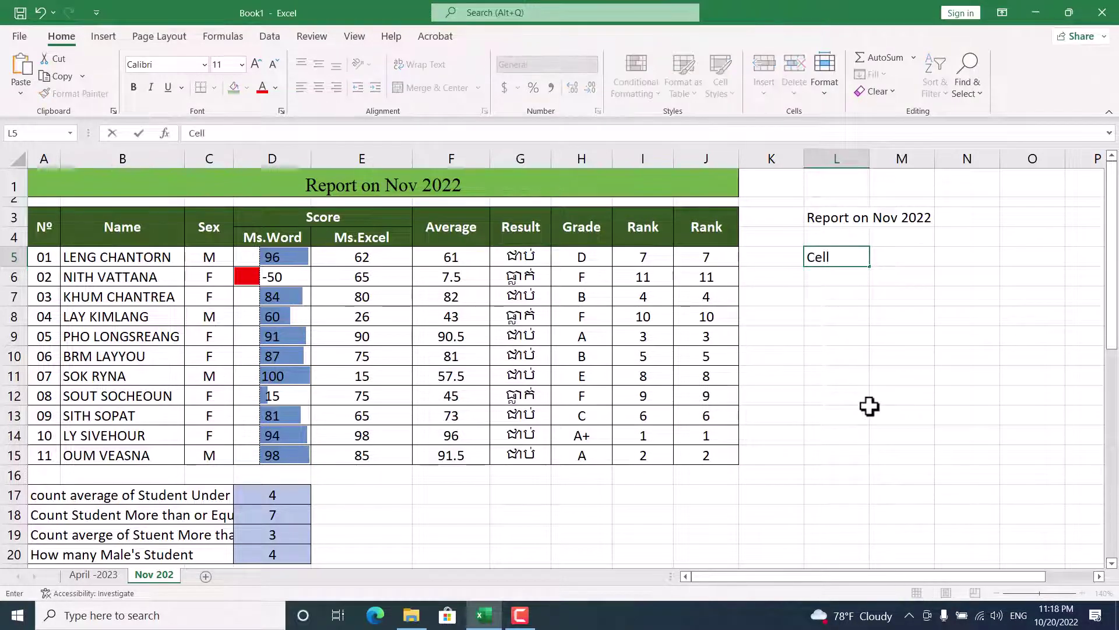
pyautogui.press('BackSpace')
pyautogui.press('BackSpace')
pyautogui.press('BackSpace')
pyautogui.press('BackSpace')
pyautogui.write('=')
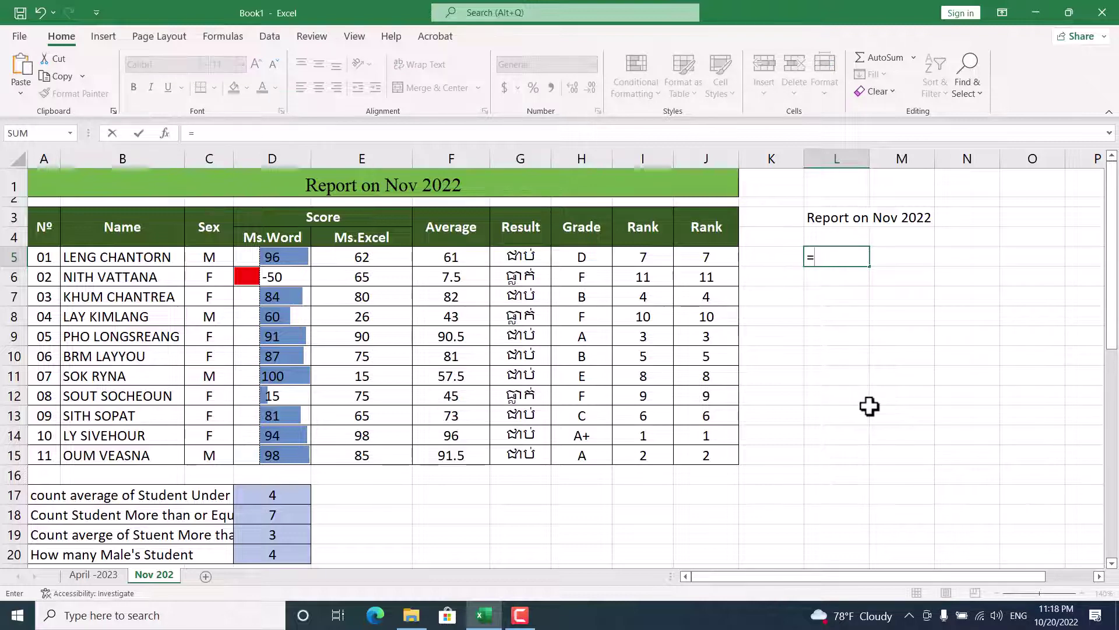
pyautogui.press('Escape')
pyautogui.press('Left')
pyautogui.press('Up')
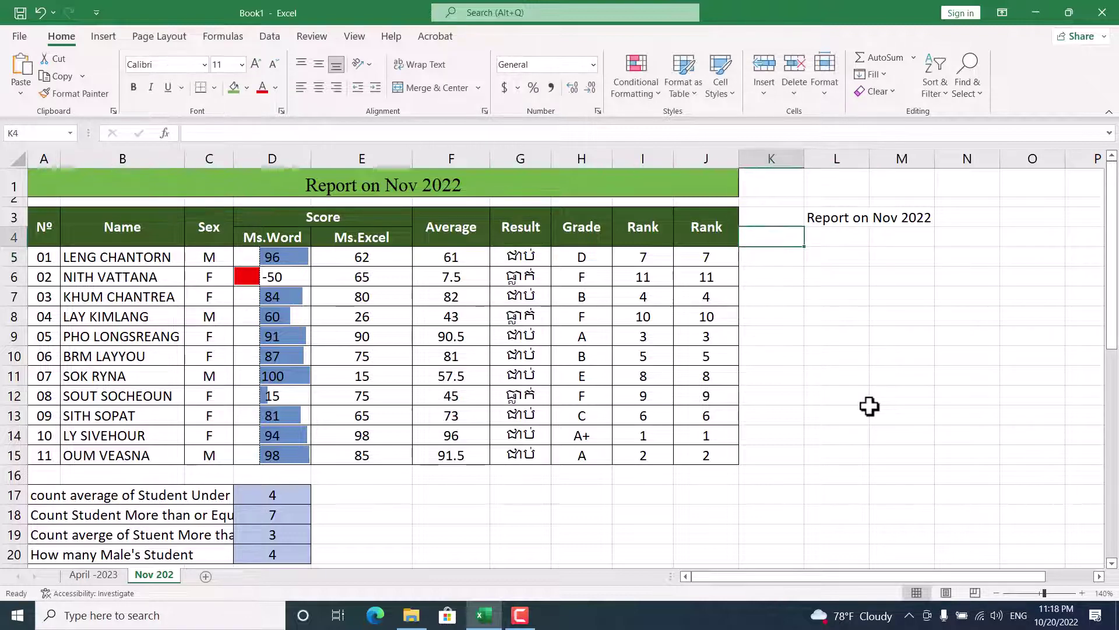
pyautogui.press('Up')
pyautogui.write('Mid')
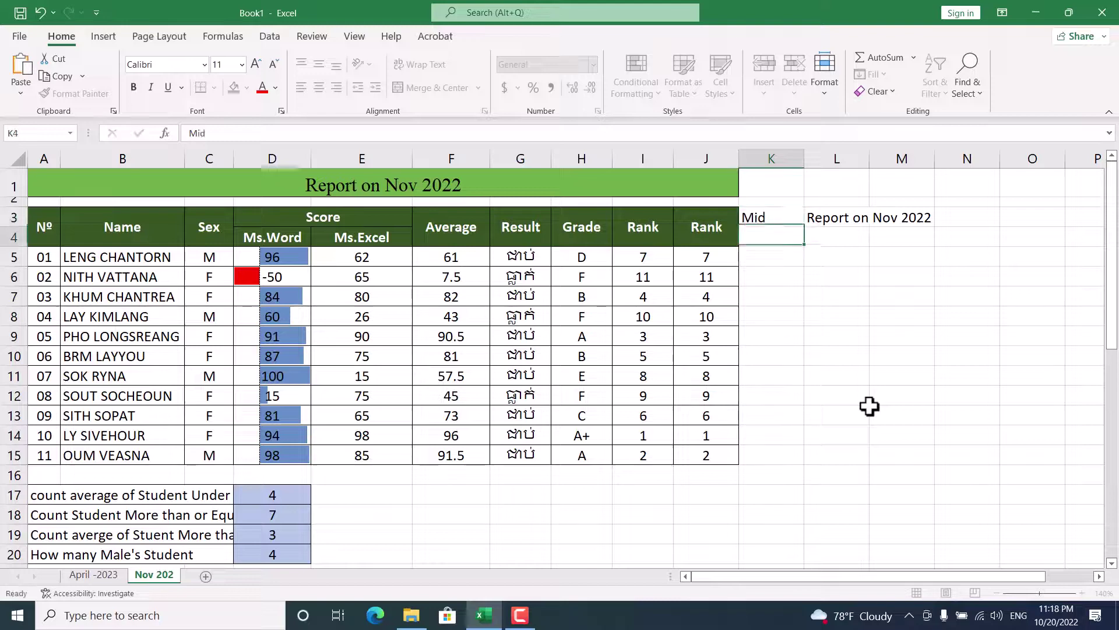
pyautogui.press('Return')
pyautogui.write('Cell')
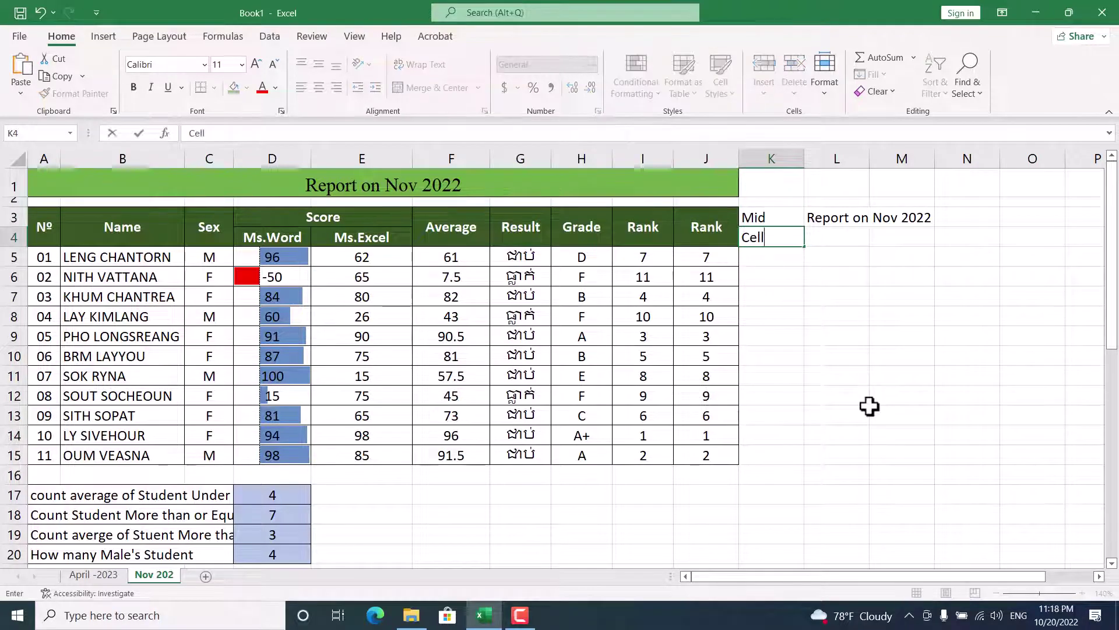
pyautogui.press('Tab')
# Enter =CELL("filename",A1) in L4 to return the workbook path and sheet name
pyautogui.write('=')
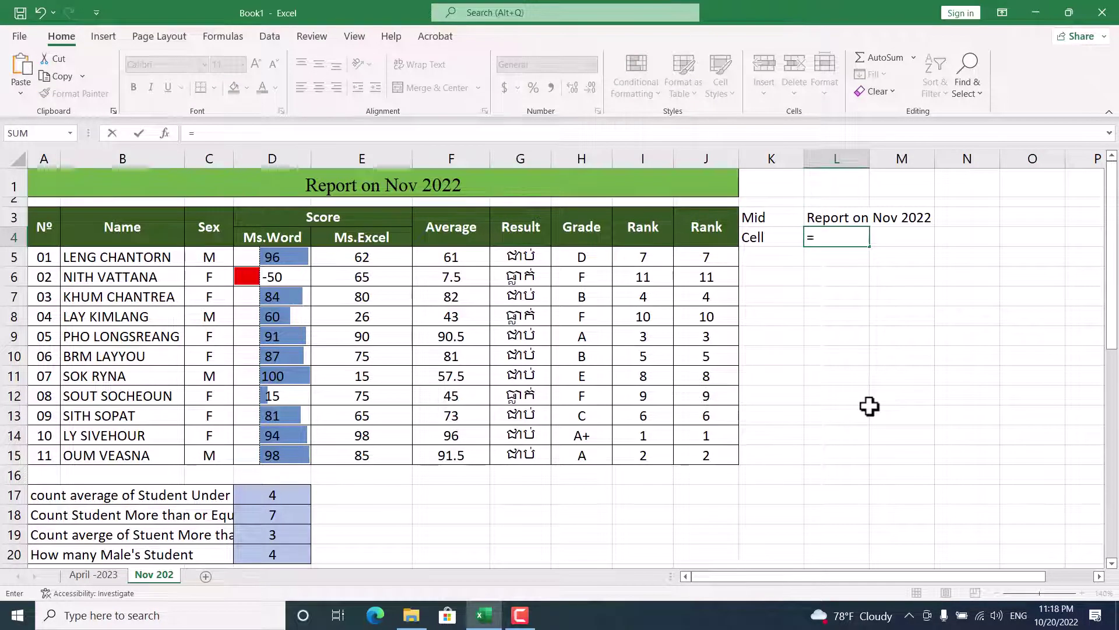
pyautogui.write('cell')
pyautogui.press('Tab')
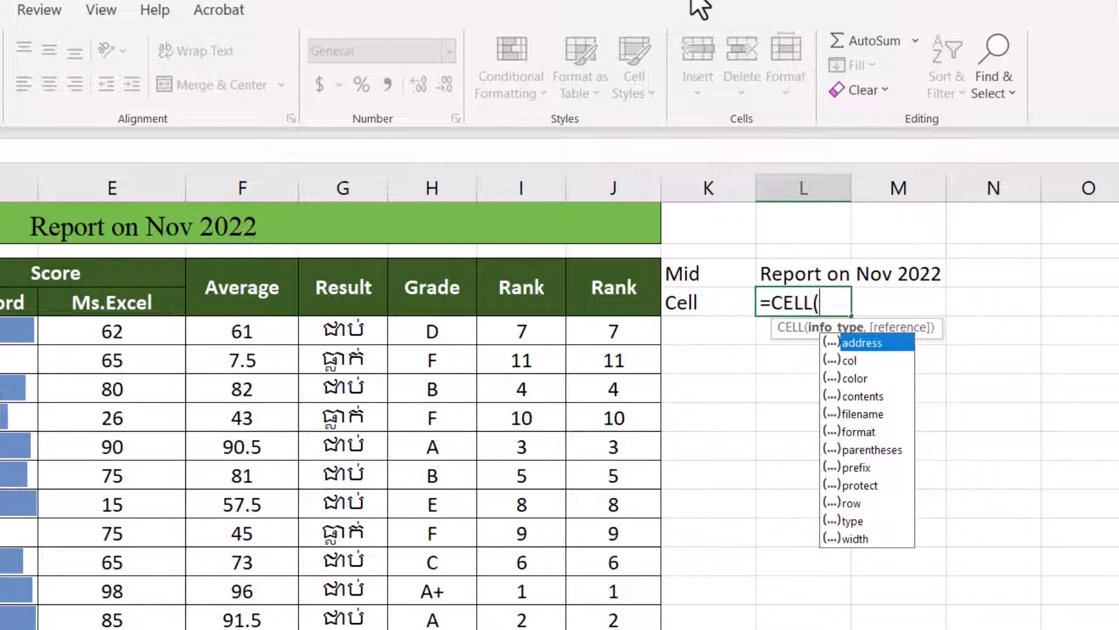
pyautogui.press('Down')
pyautogui.press('Down')
pyautogui.press('Down')
pyautogui.press('Down')
pyautogui.press('Tab')
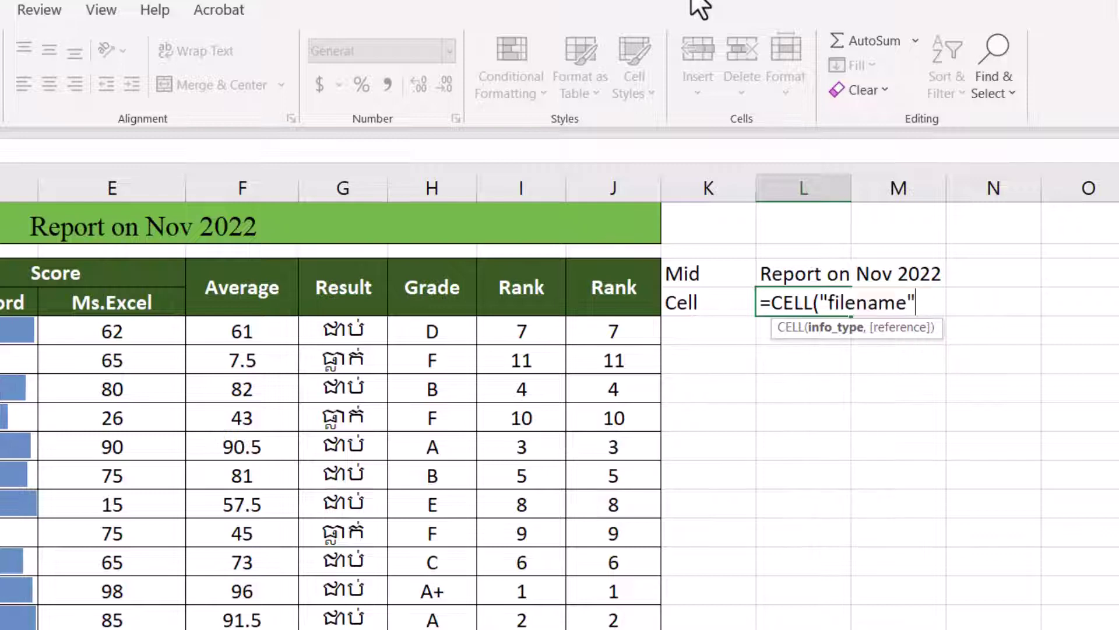
pyautogui.write(',')
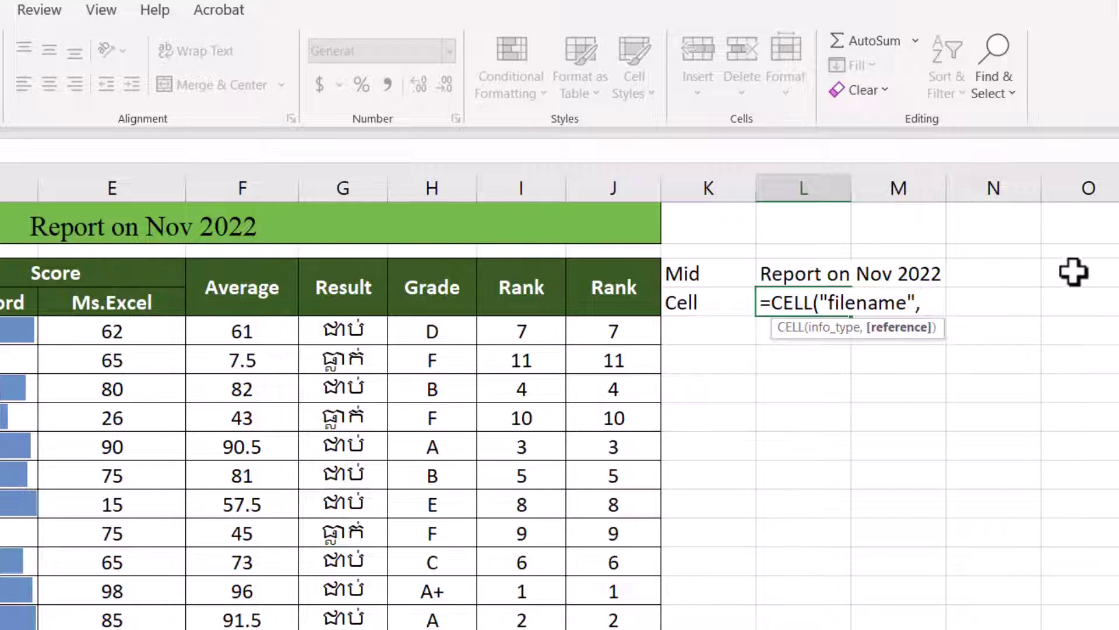
pyautogui.click(87, 225)
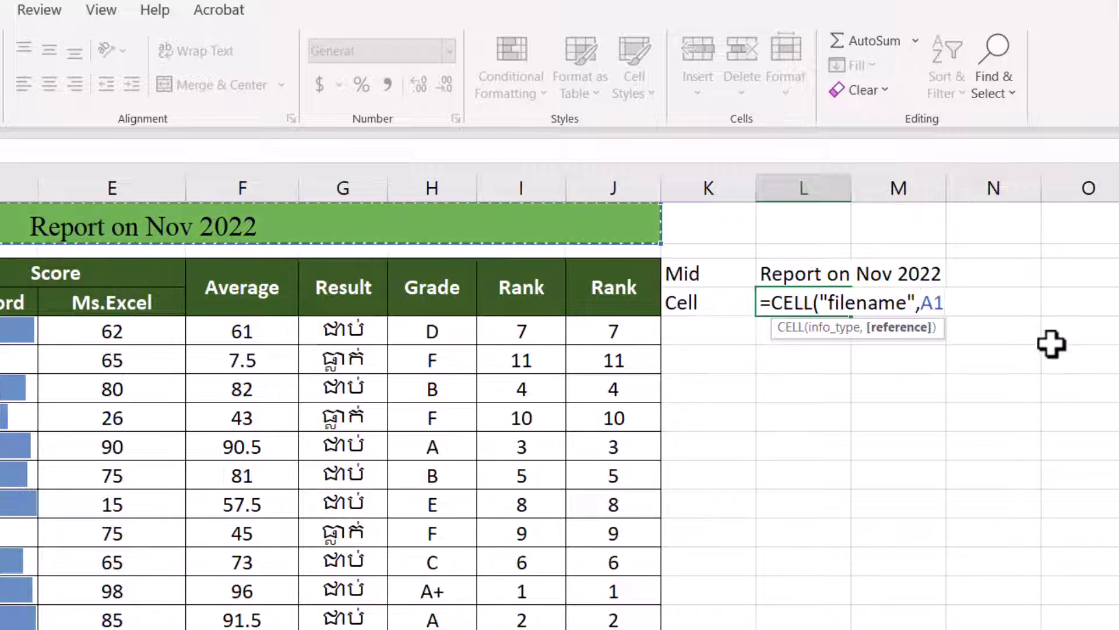
pyautogui.write(')')
pyautogui.press('Return')
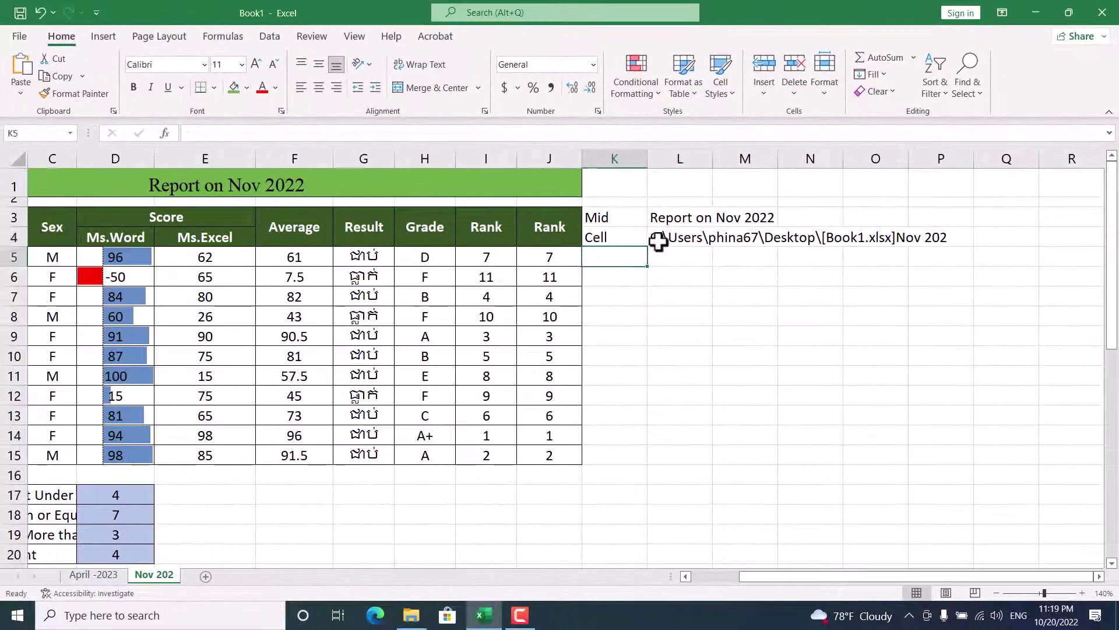
pyautogui.click(658, 239)
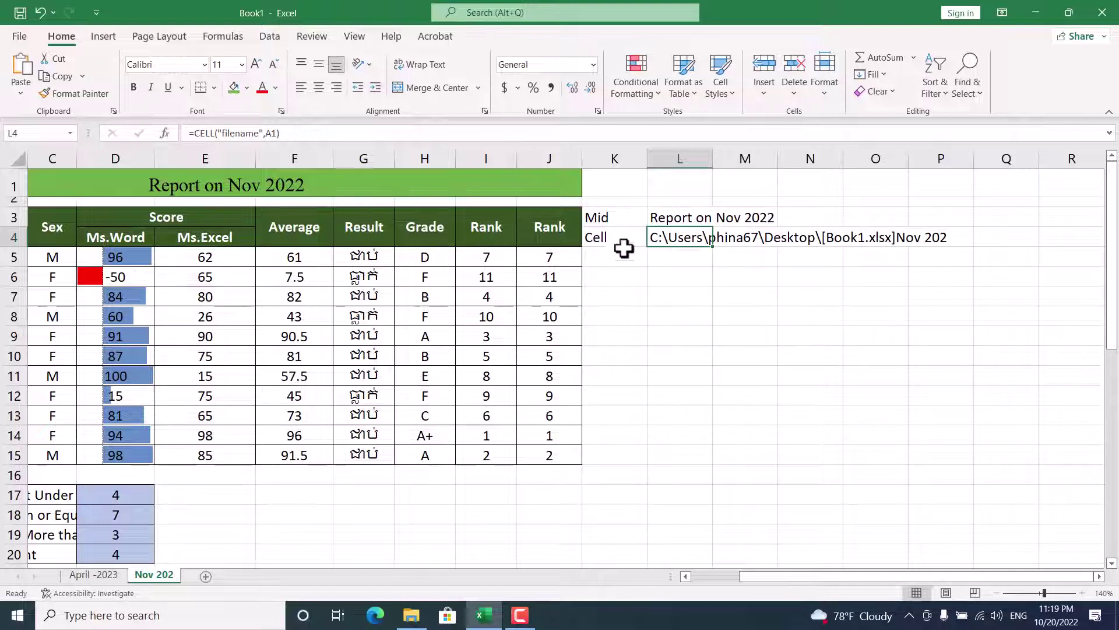
# Review the file path ending [Book1.xlsx]Nov 202 returned in L4
pyautogui.click(629, 282)
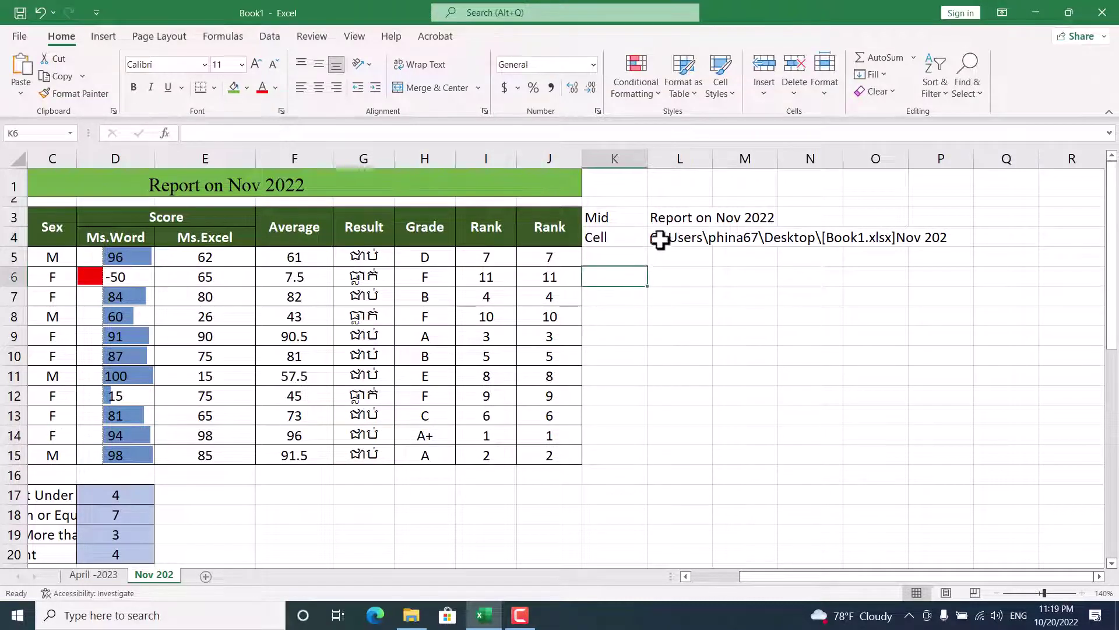
pyautogui.click(676, 238)
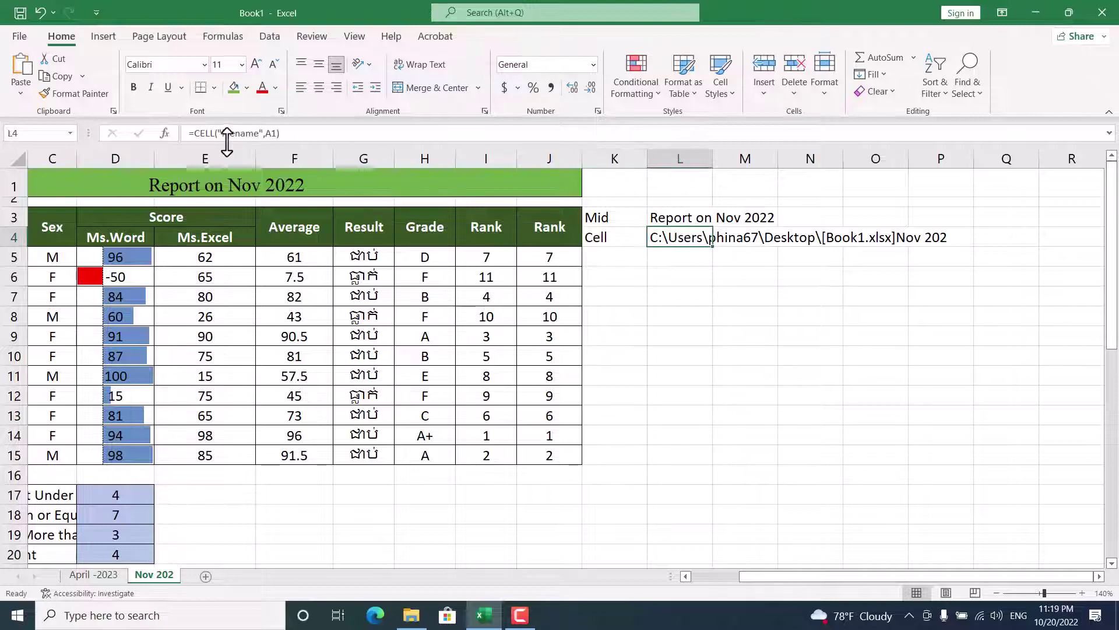
pyautogui.click(745, 336)
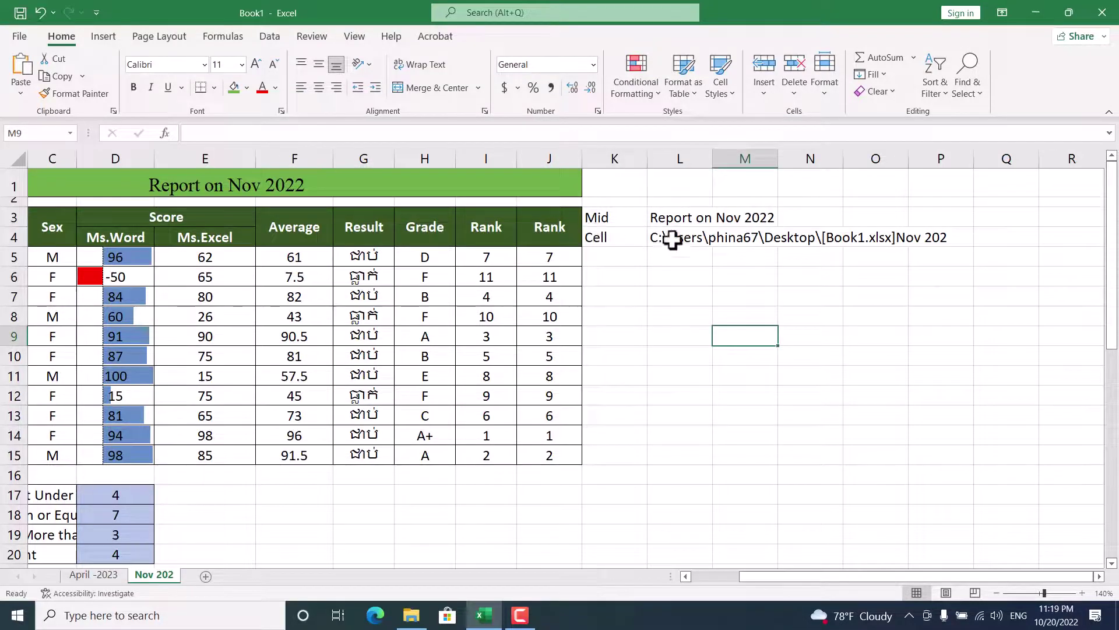
pyautogui.click(674, 238)
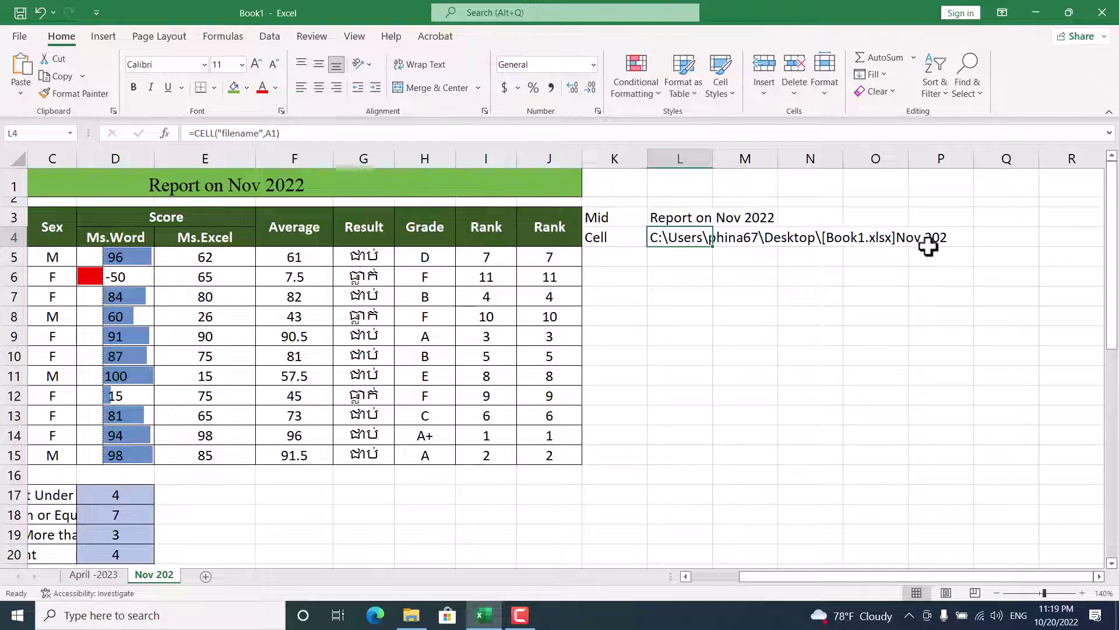
pyautogui.click(787, 478)
pyautogui.click(791, 289)
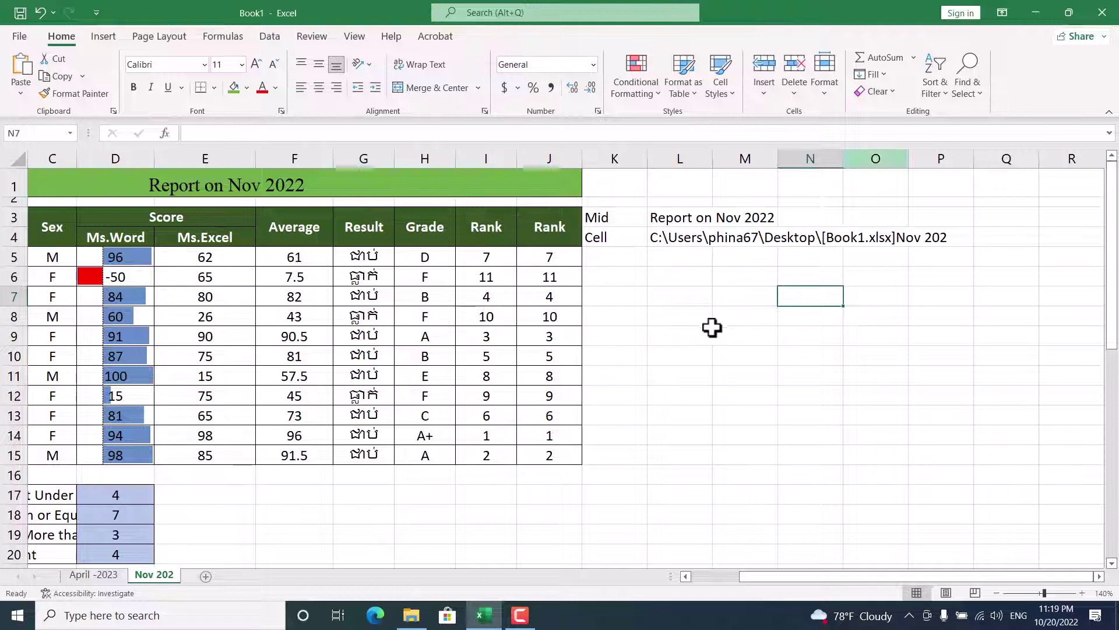
# Minimize Excel, close the Documents folder window, and restore the workbook
pyautogui.click(1029, 12)
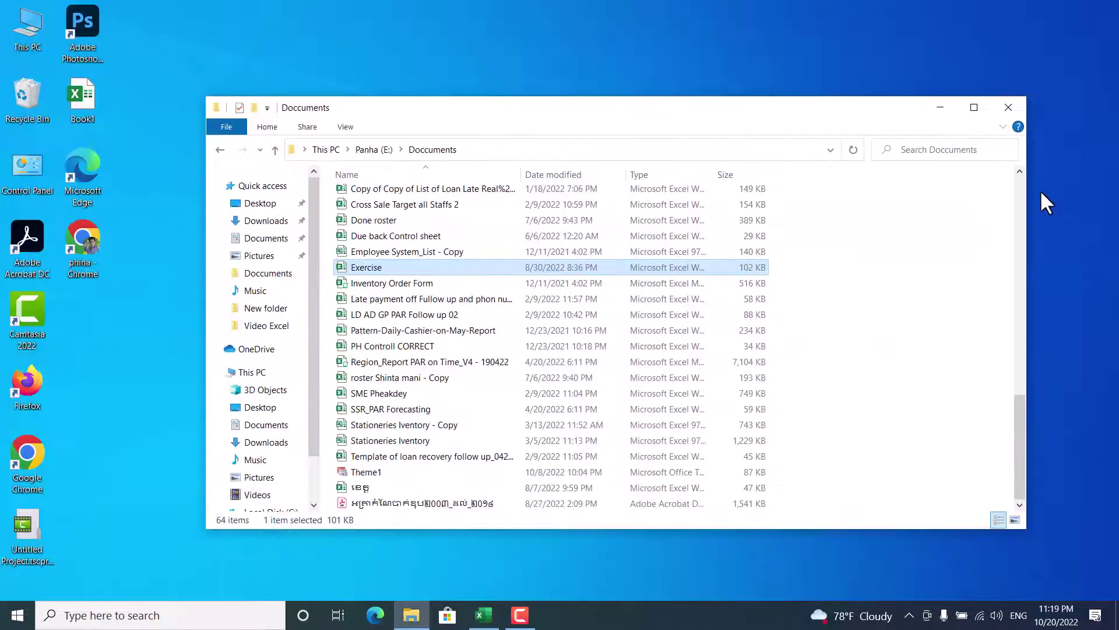
pyautogui.click(84, 100)
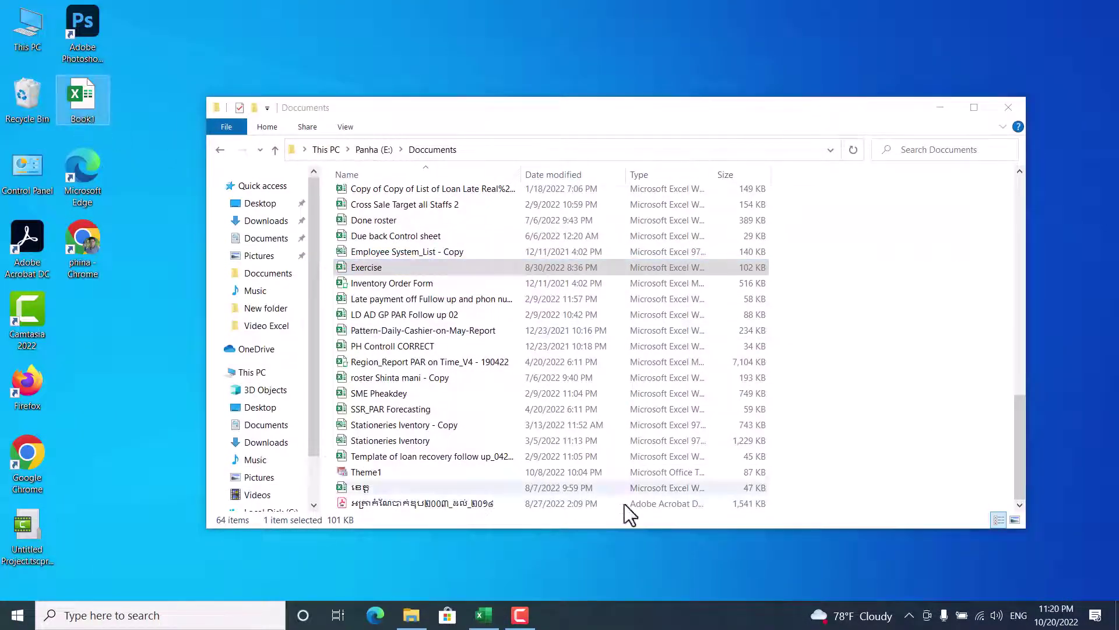
pyautogui.click(1008, 108)
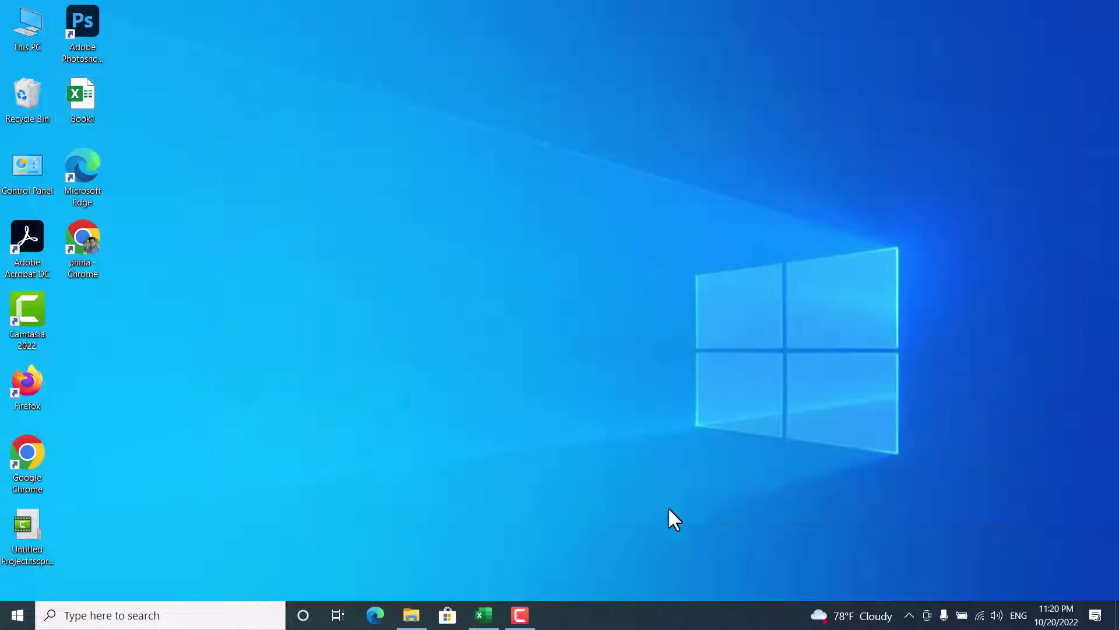
pyautogui.click(484, 615)
pyautogui.click(676, 259)
# Add the label 'Find' in K5 below the Cell label
pyautogui.click(592, 236)
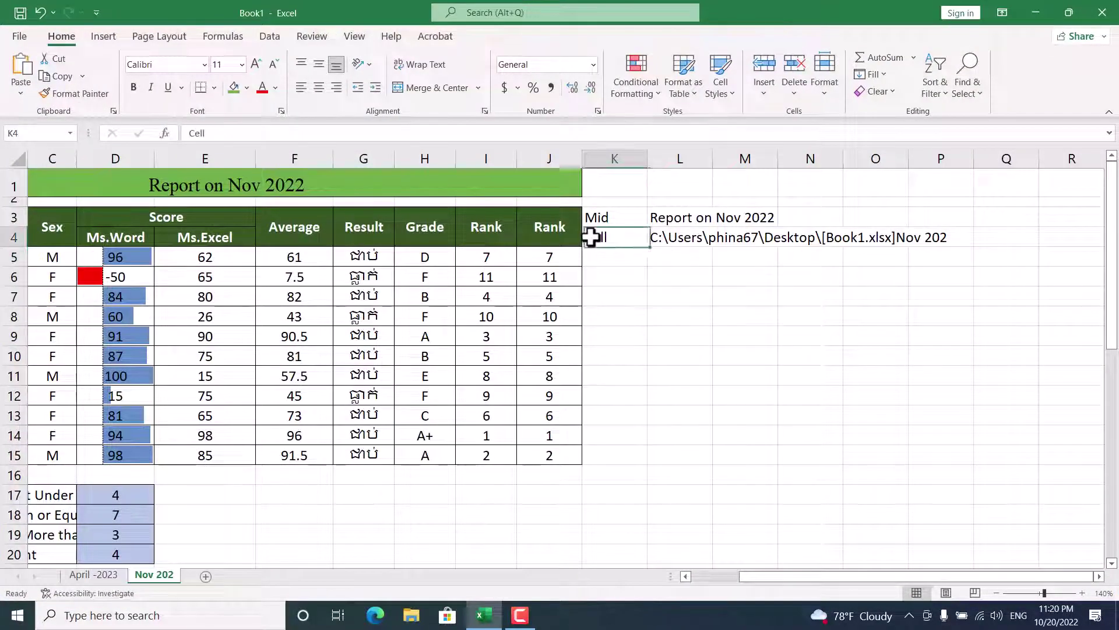
pyautogui.click(699, 233)
pyautogui.click(592, 237)
pyautogui.click(623, 270)
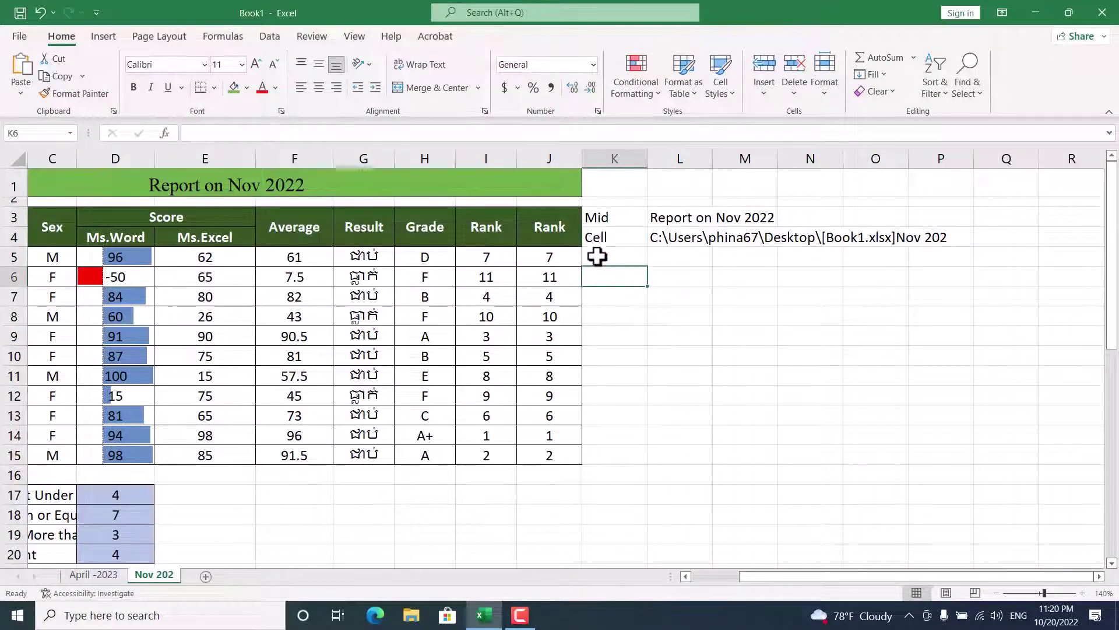
pyautogui.click(599, 253)
pyautogui.click(612, 278)
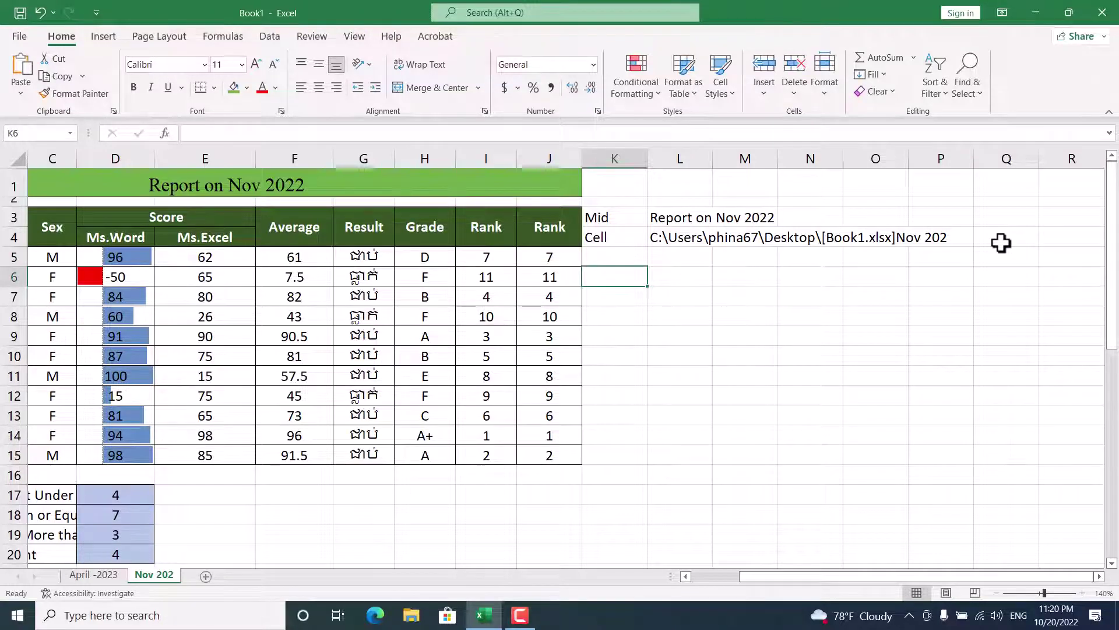
pyautogui.press('Up')
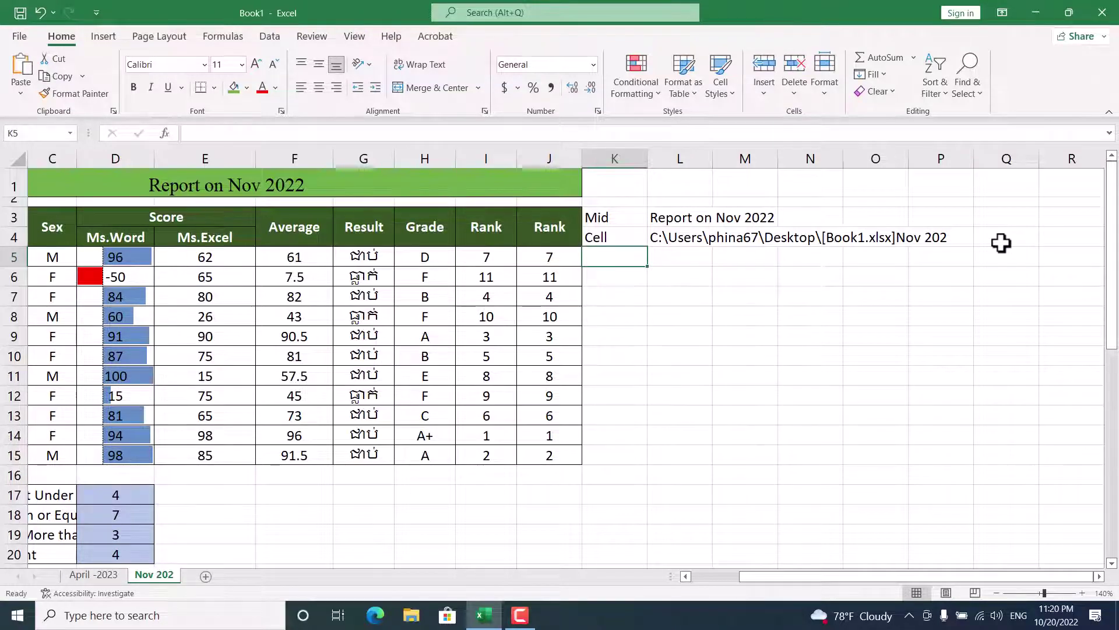
pyautogui.write('I')
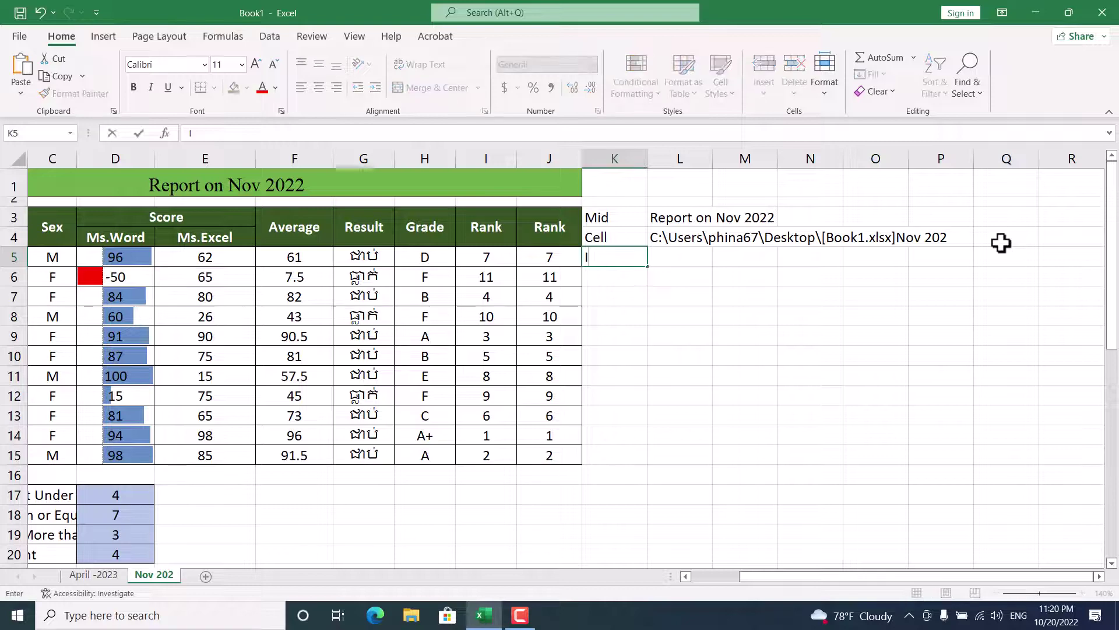
pyautogui.press('Tab')
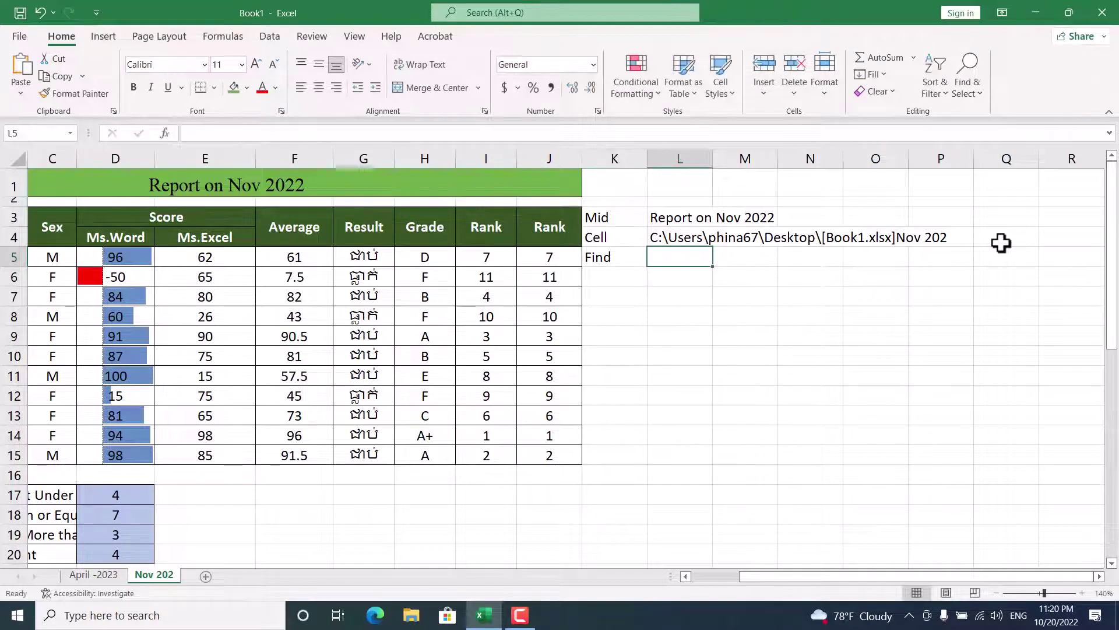
# Enter =FIND("]",L4,1) in L5, returning 37
pyautogui.write('F')
pyautogui.write('=')
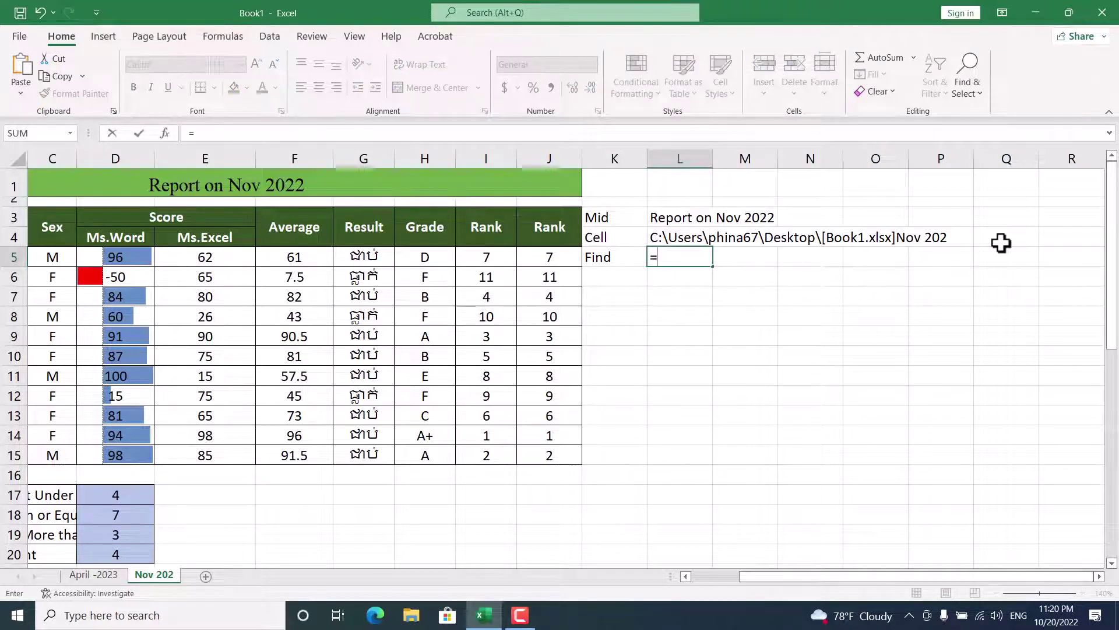
pyautogui.write('fin')
pyautogui.press('Tab')
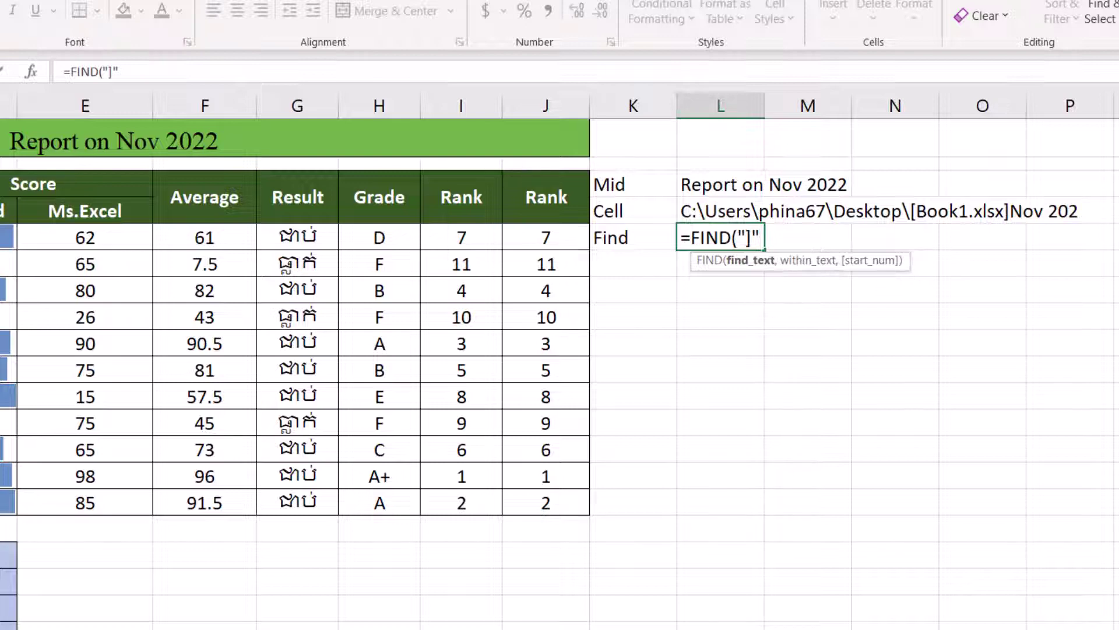
pyautogui.write(',')
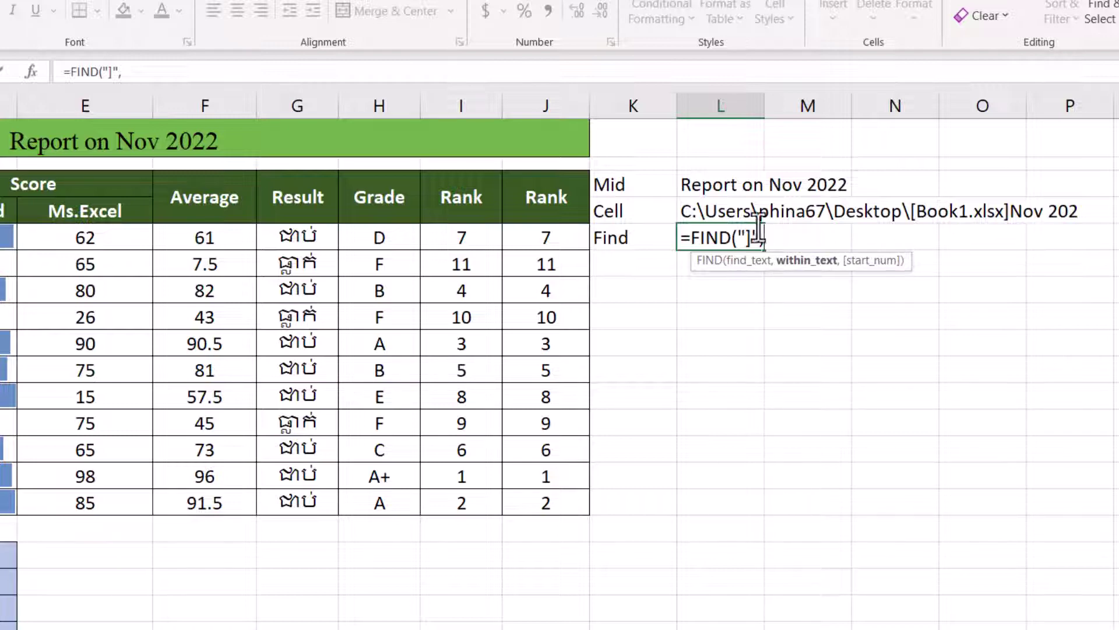
pyautogui.click(694, 211)
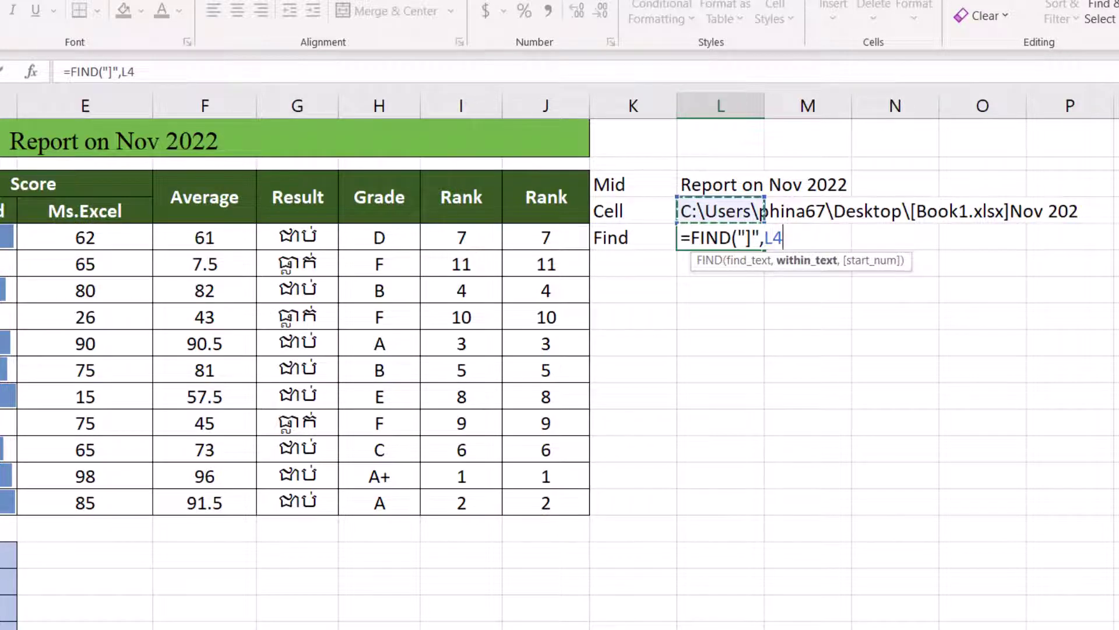
pyautogui.write(',')
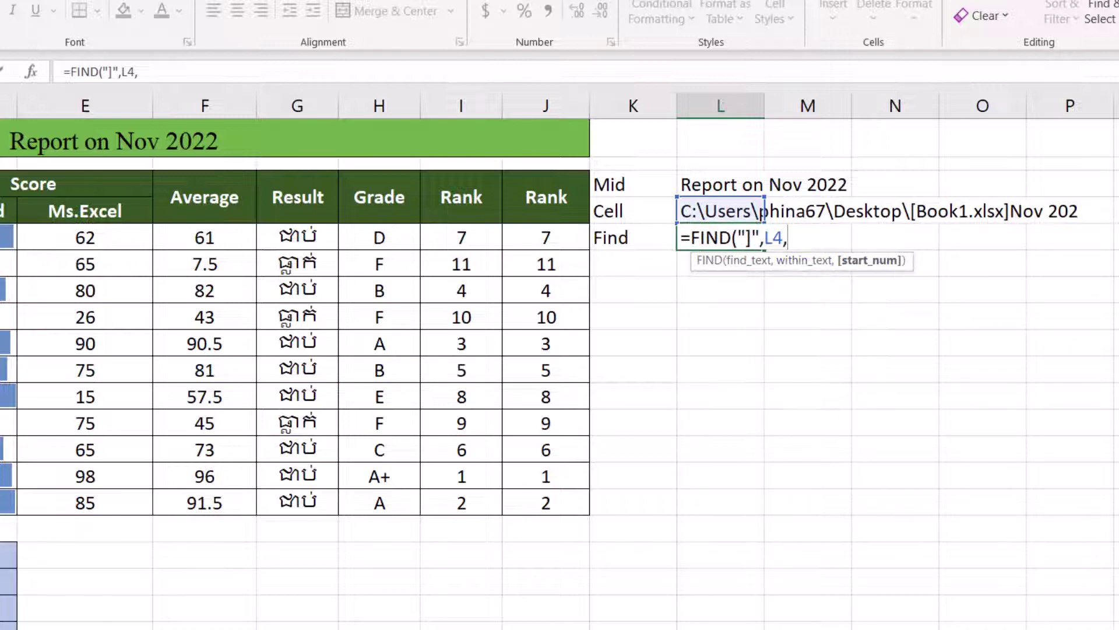
pyautogui.write('1')
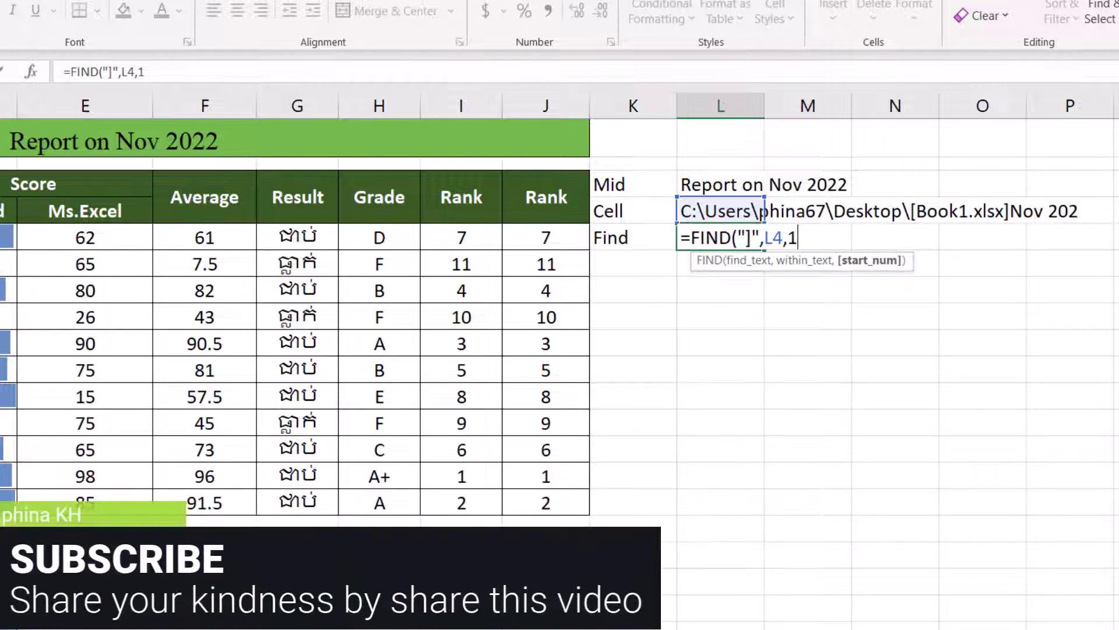
pyautogui.press('Return')
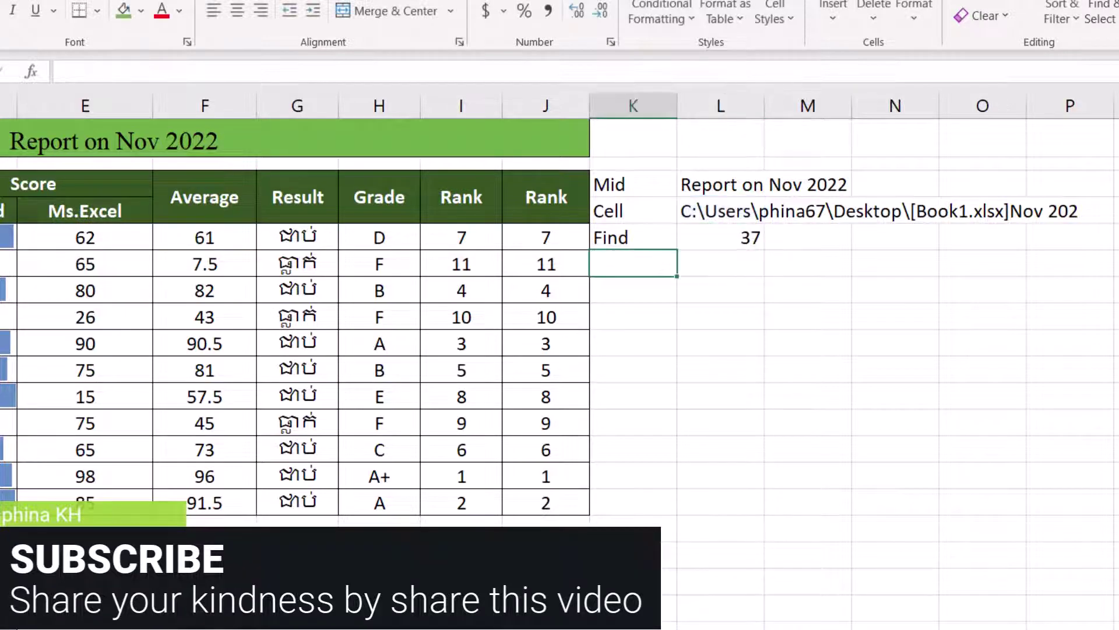
# Enter =LEN(L4) in Q4, returning the path length 44
pyautogui.click(726, 244)
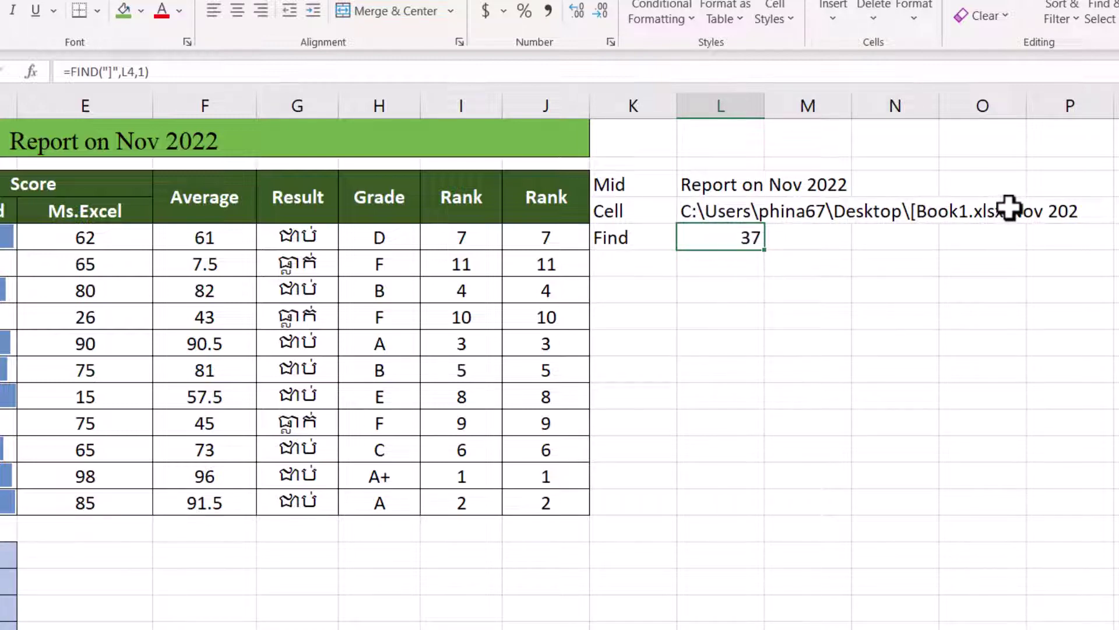
pyautogui.click(1116, 211)
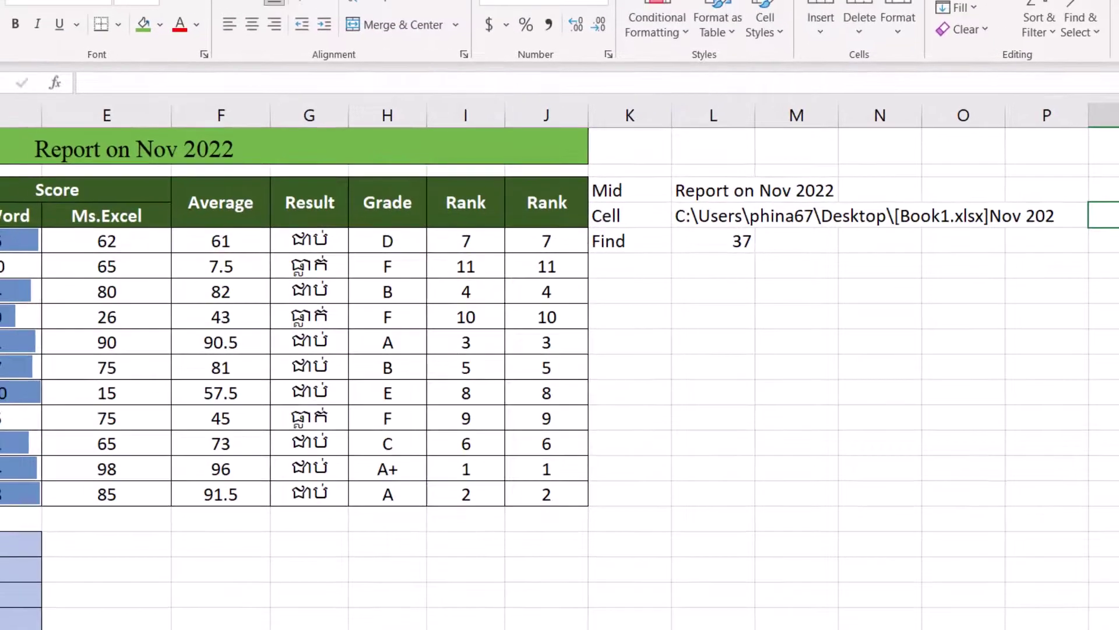
pyautogui.write('=')
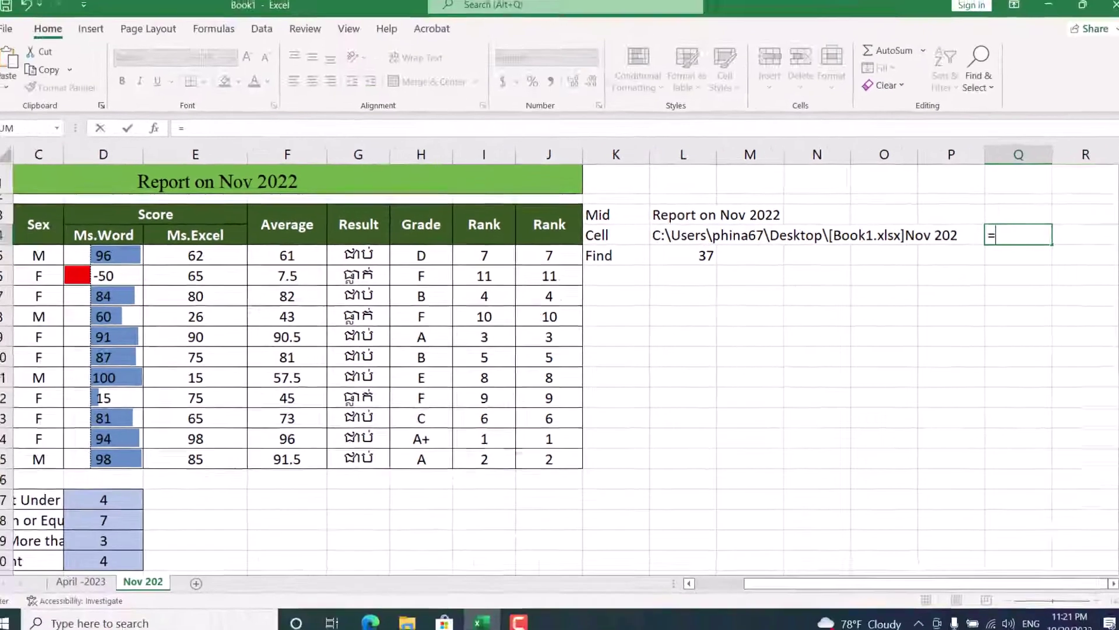
pyautogui.write('c')
pyautogui.press('Tab')
pyautogui.press('BackSpace')
pyautogui.press('BackSpace')
pyautogui.press('BackSpace')
pyautogui.press('BackSpace')
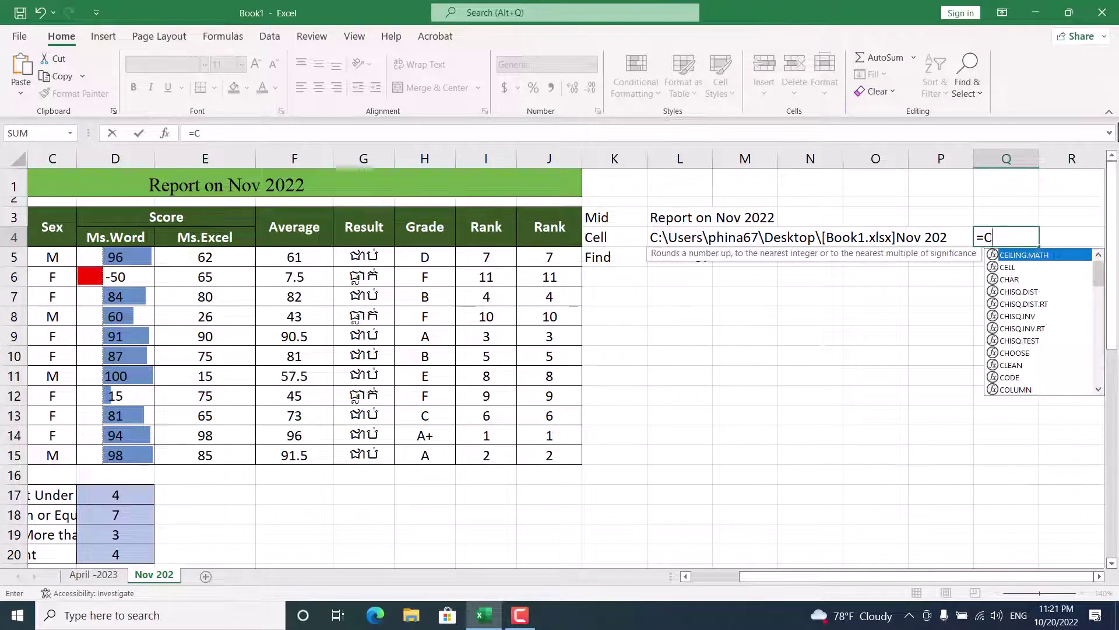
pyautogui.press('BackSpace')
pyautogui.write('len')
pyautogui.press('Tab')
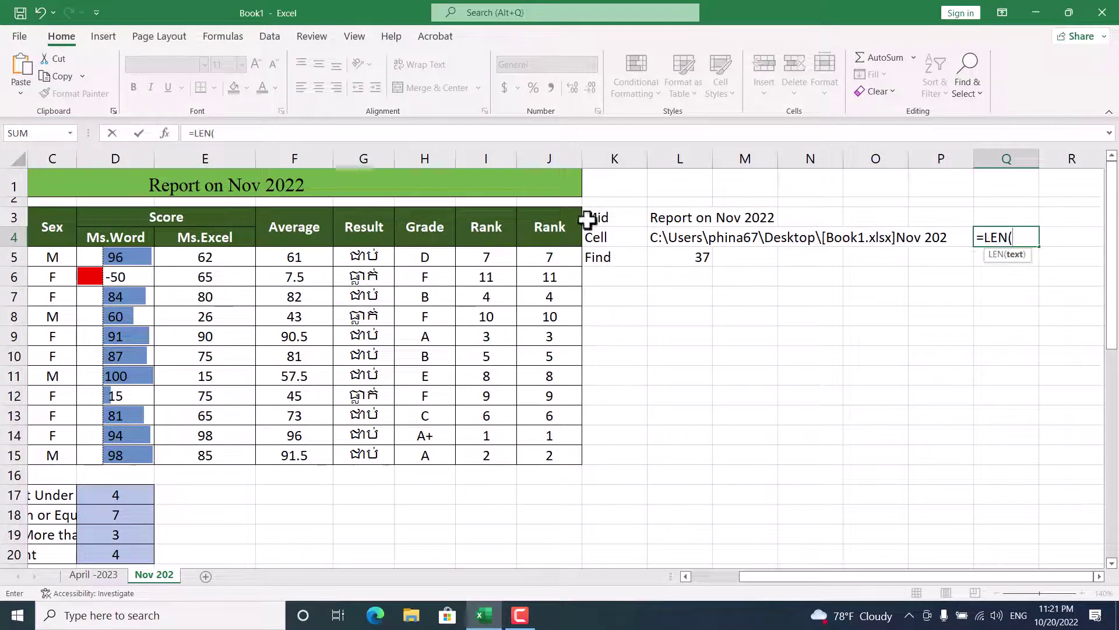
pyautogui.click(652, 236)
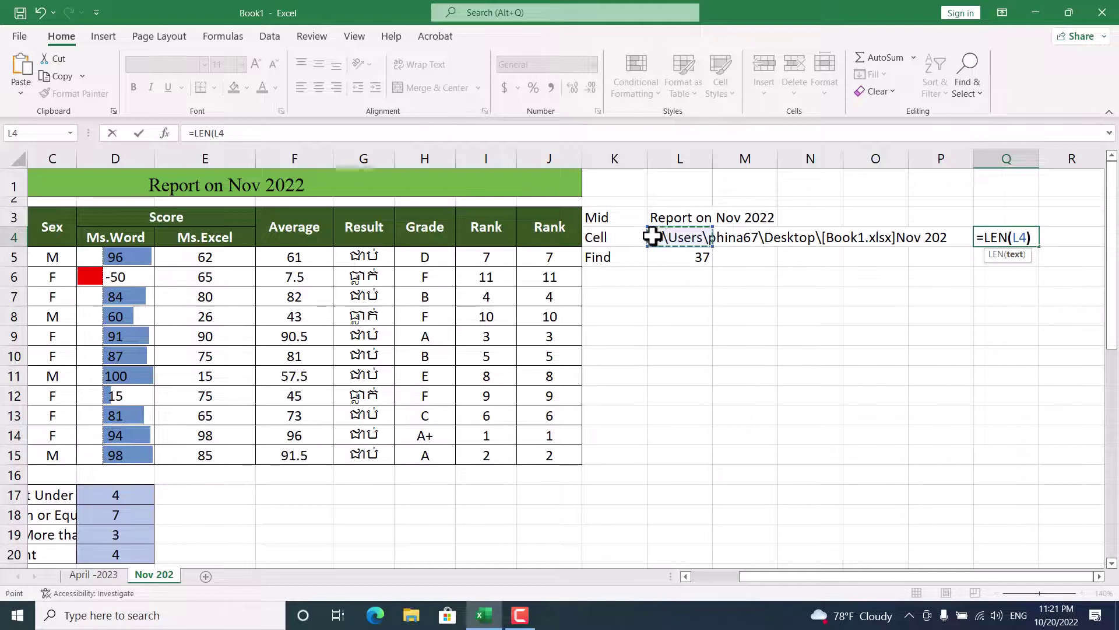
pyautogui.press('Return')
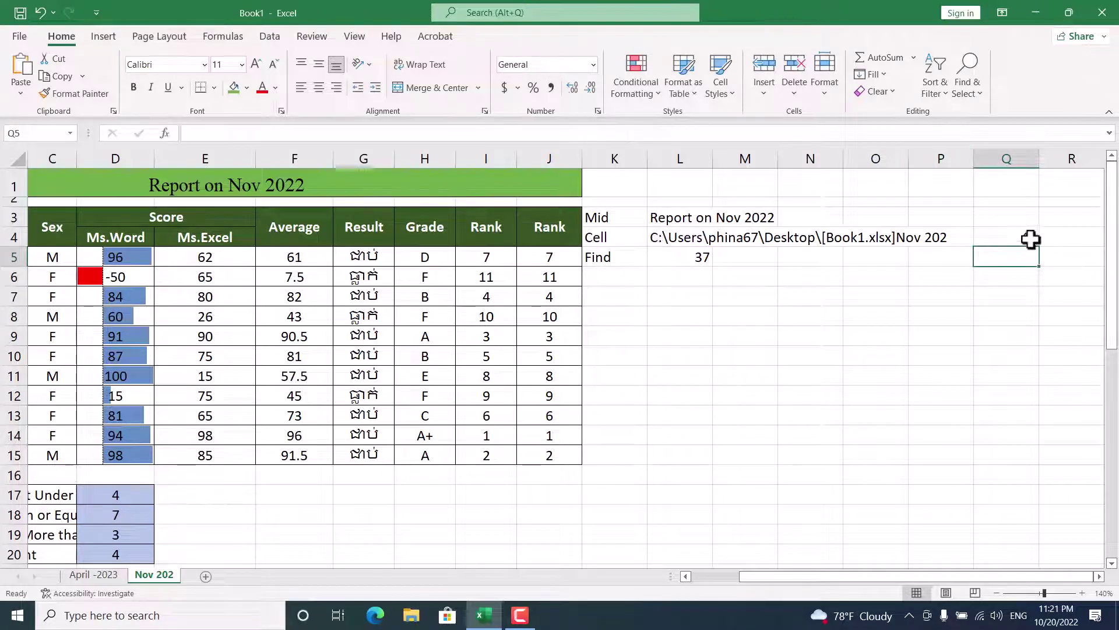
pyautogui.click(1027, 239)
pyautogui.click(775, 315)
# Enter =Q4-L5 in M7 to get the sheet-name length 7
pyautogui.click(765, 295)
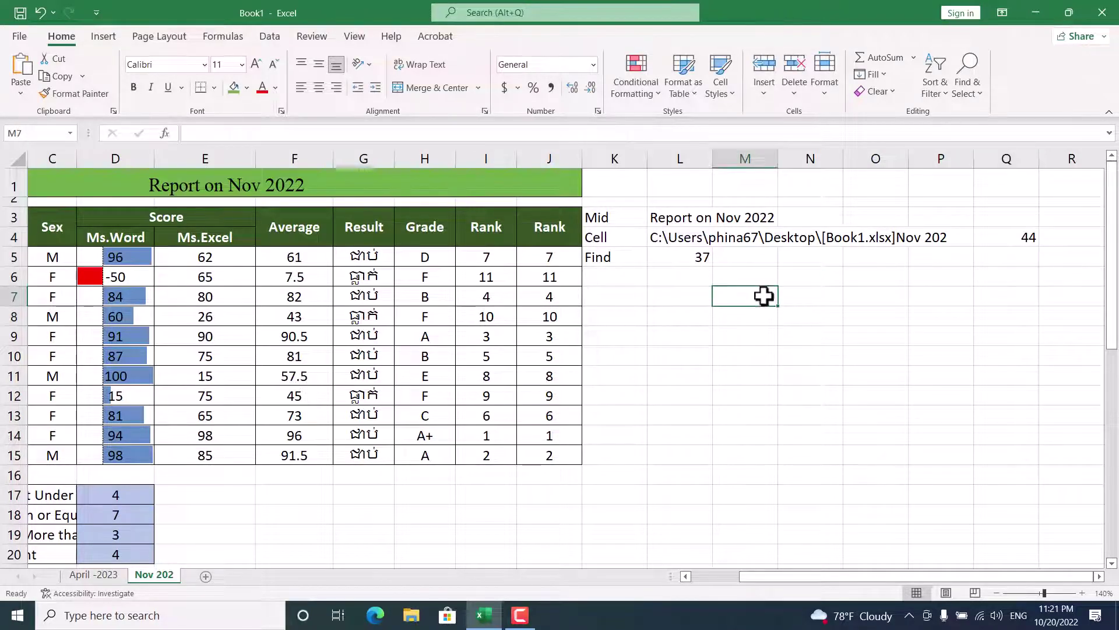
pyautogui.write('=')
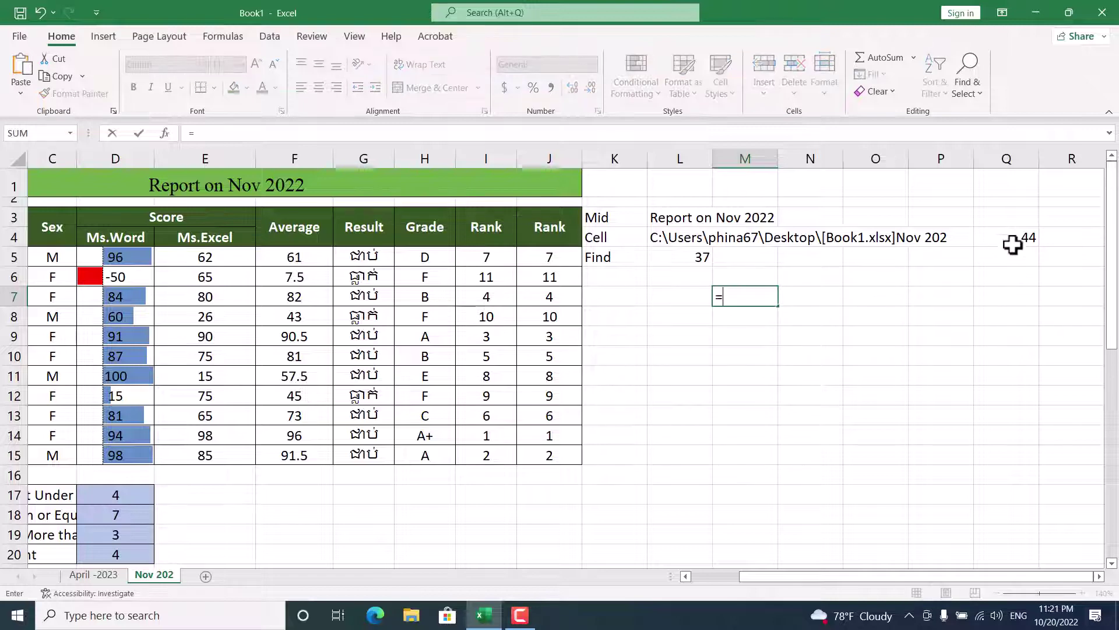
pyautogui.click(1015, 240)
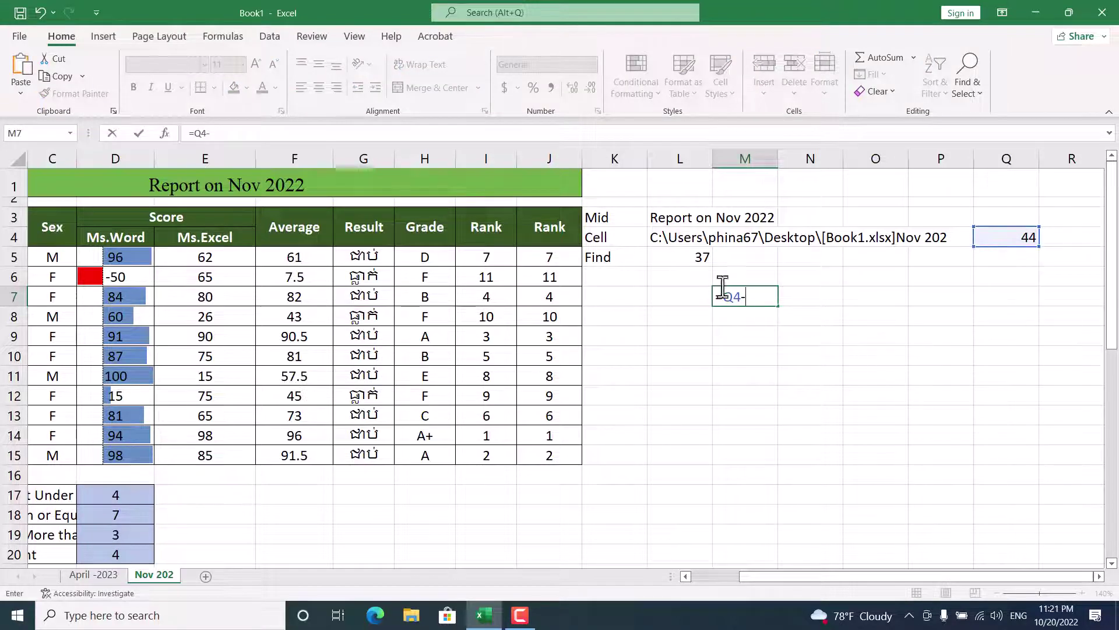
pyautogui.click(688, 258)
pyautogui.press('Return')
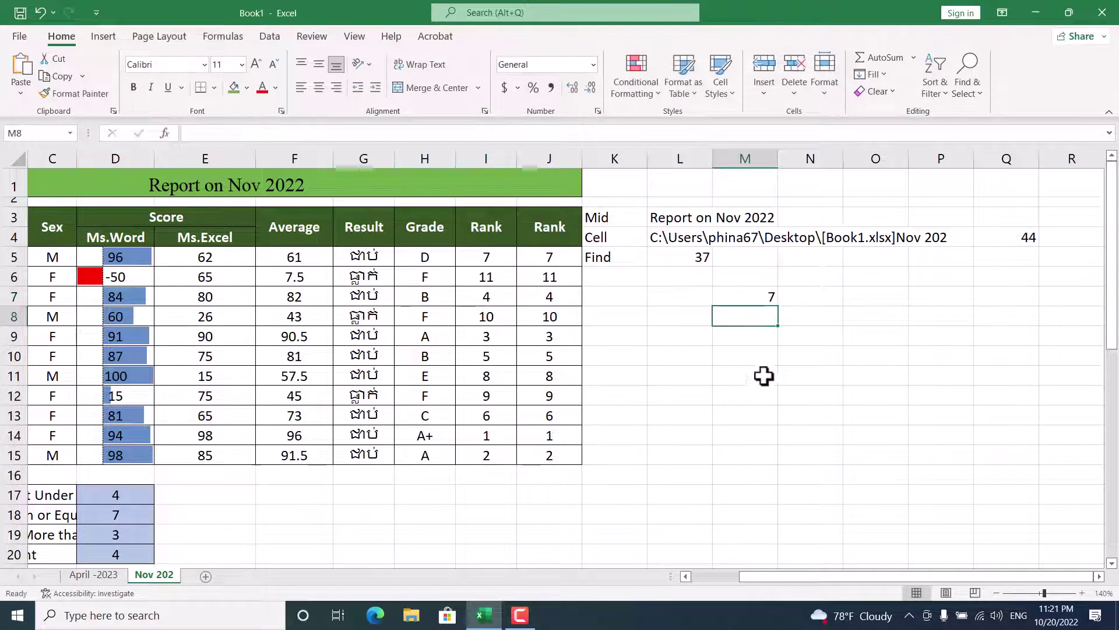
pyautogui.click(751, 301)
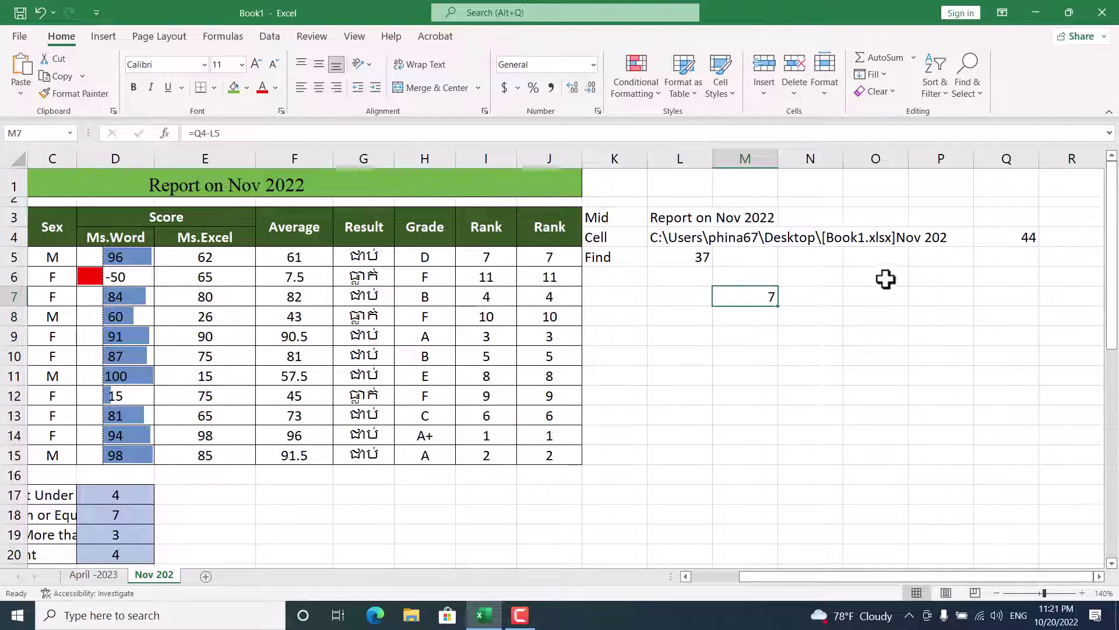
# Compare the path with the M7 and L5 formulas, then delete the M7 result
pyautogui.click(938, 238)
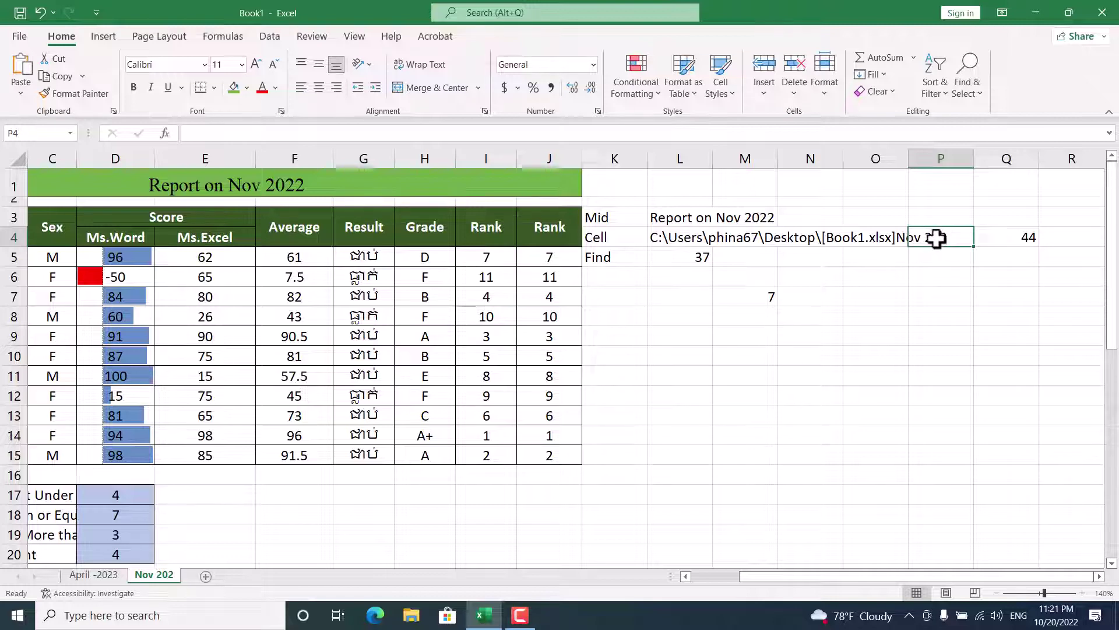
pyautogui.click(901, 232)
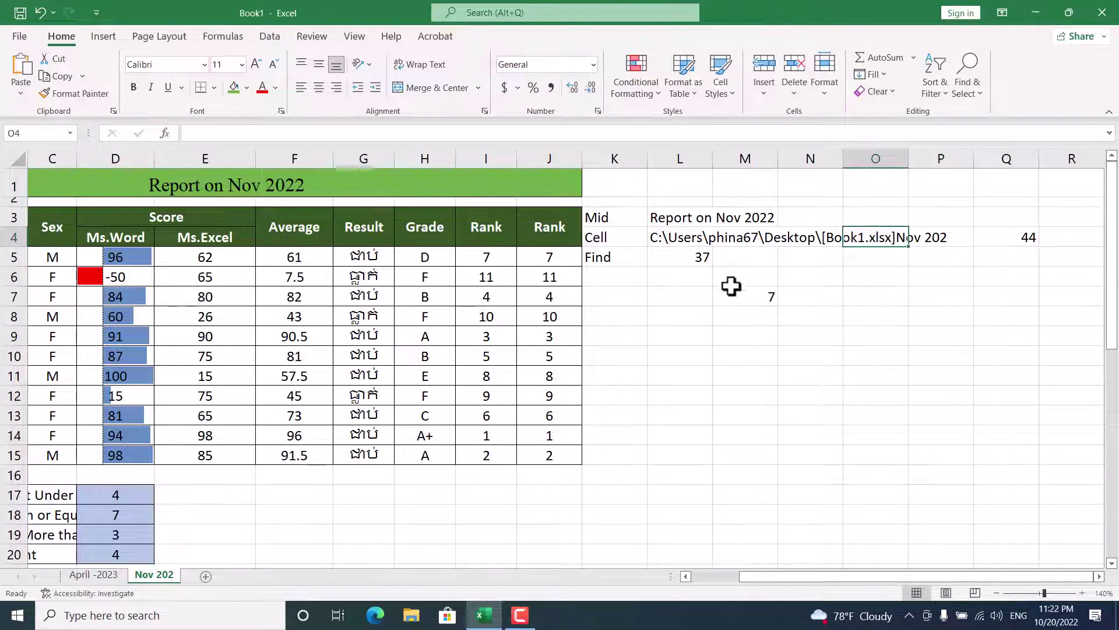
pyautogui.click(768, 294)
pyautogui.click(697, 257)
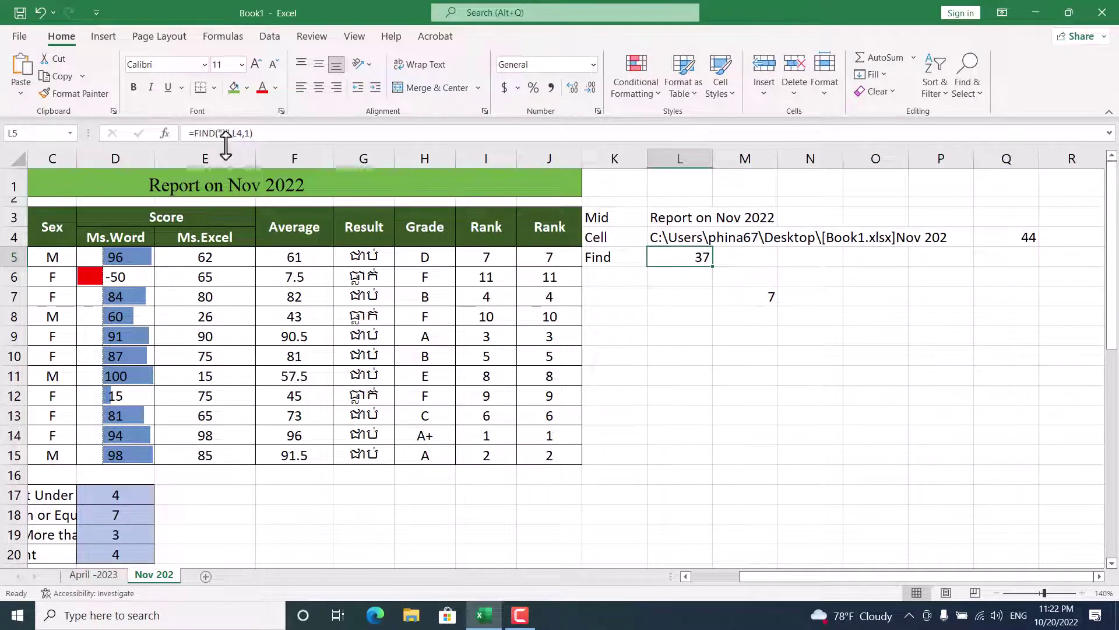
pyautogui.click(755, 292)
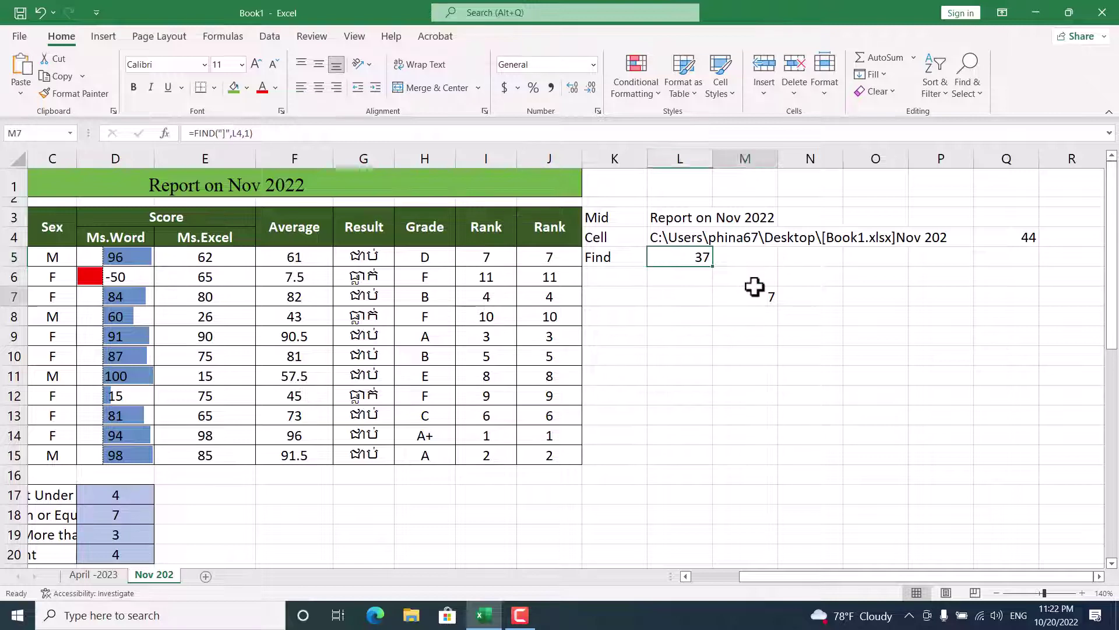
pyautogui.press('Delete')
# Clear cells Q3:R6 to remove the leftover 44 length value
pyautogui.moveTo(986, 219); pyautogui.dragTo(1059, 282)
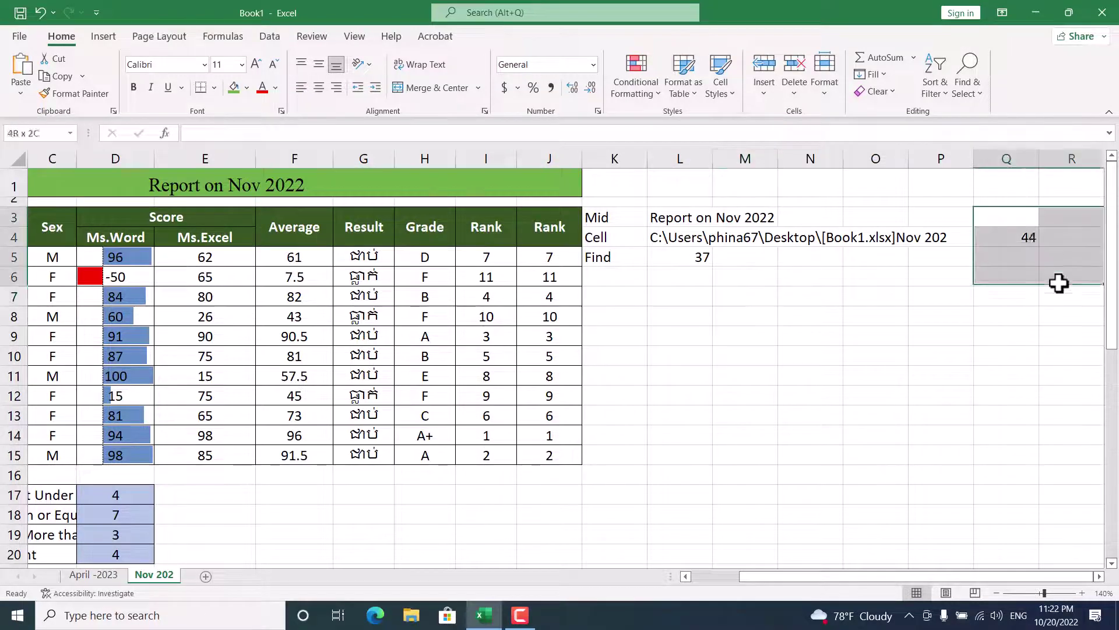
pyautogui.press('Delete')
pyautogui.click(1030, 328)
pyautogui.click(680, 296)
pyautogui.click(616, 280)
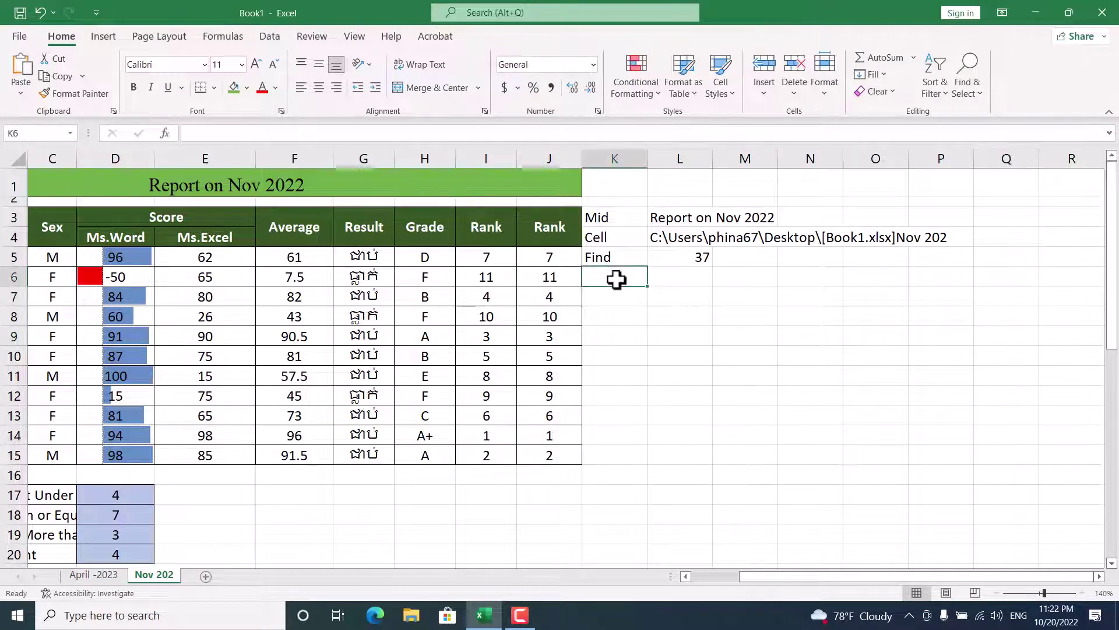
pyautogui.click(626, 300)
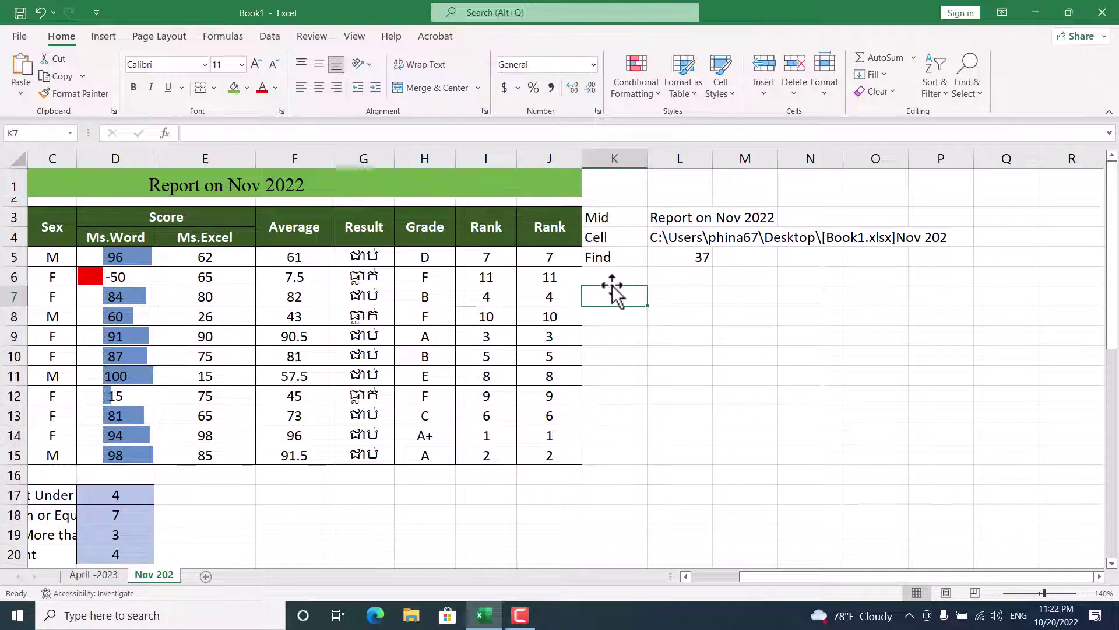
pyautogui.press('Up')
pyautogui.click(615, 318)
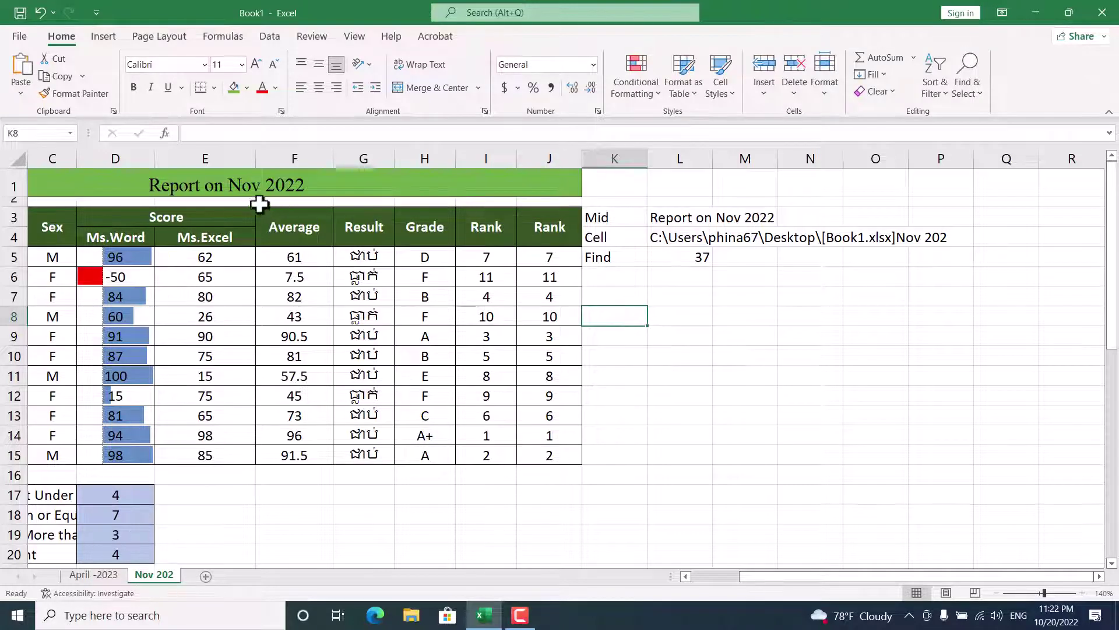
pyautogui.click(218, 191)
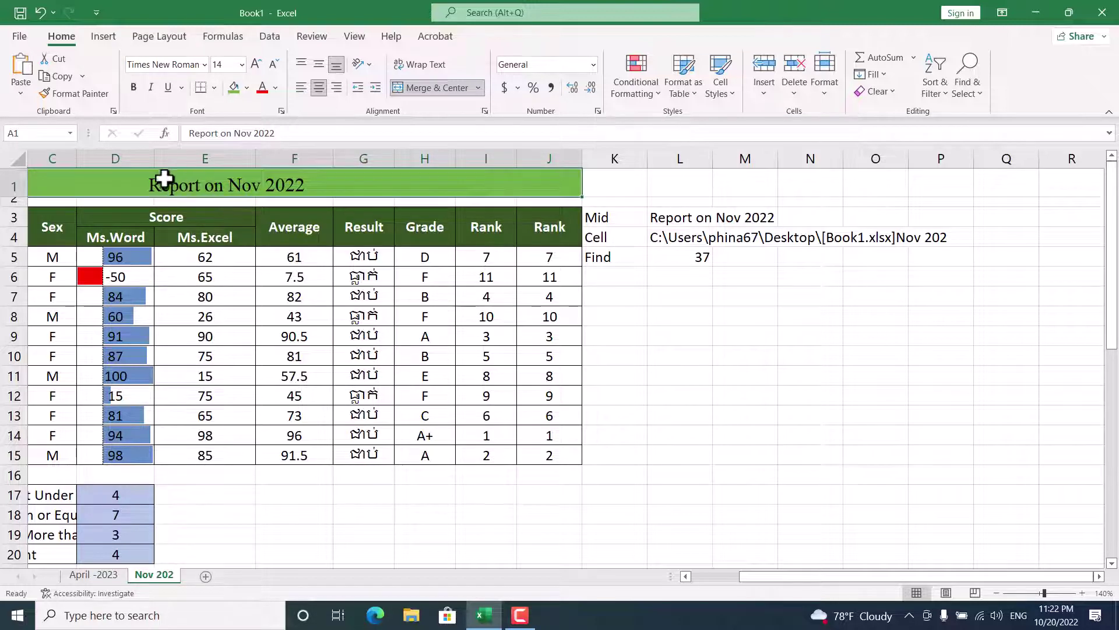
# Begin A1's formula as ="Report on " & MID( with MID autocompleted
pyautogui.doubleClick(225, 186)
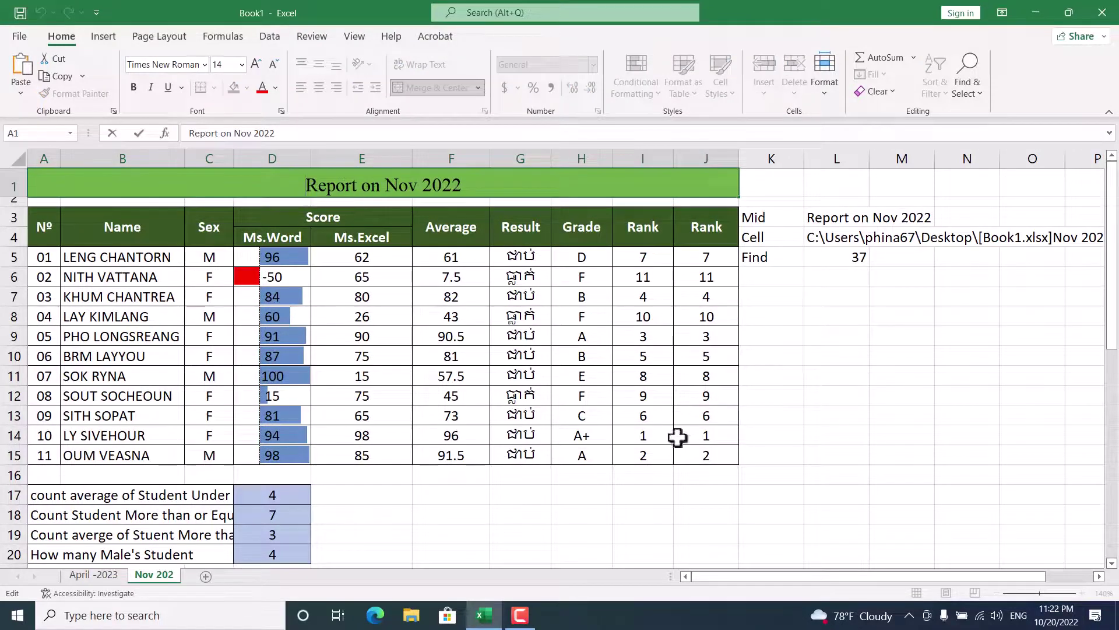
pyautogui.press('Escape')
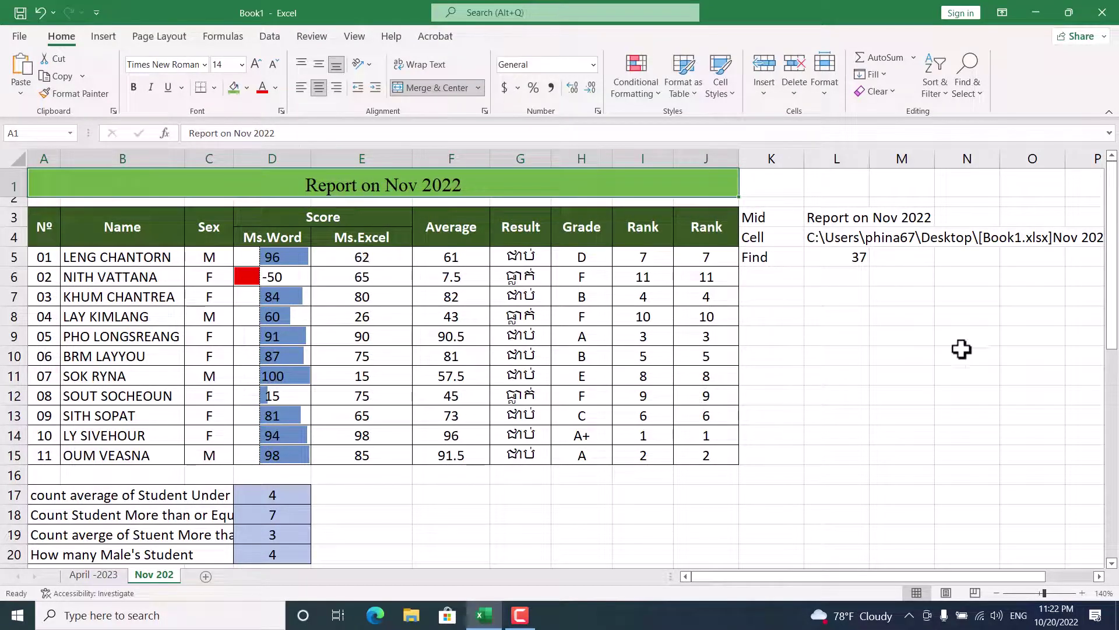
pyautogui.doubleClick(375, 185)
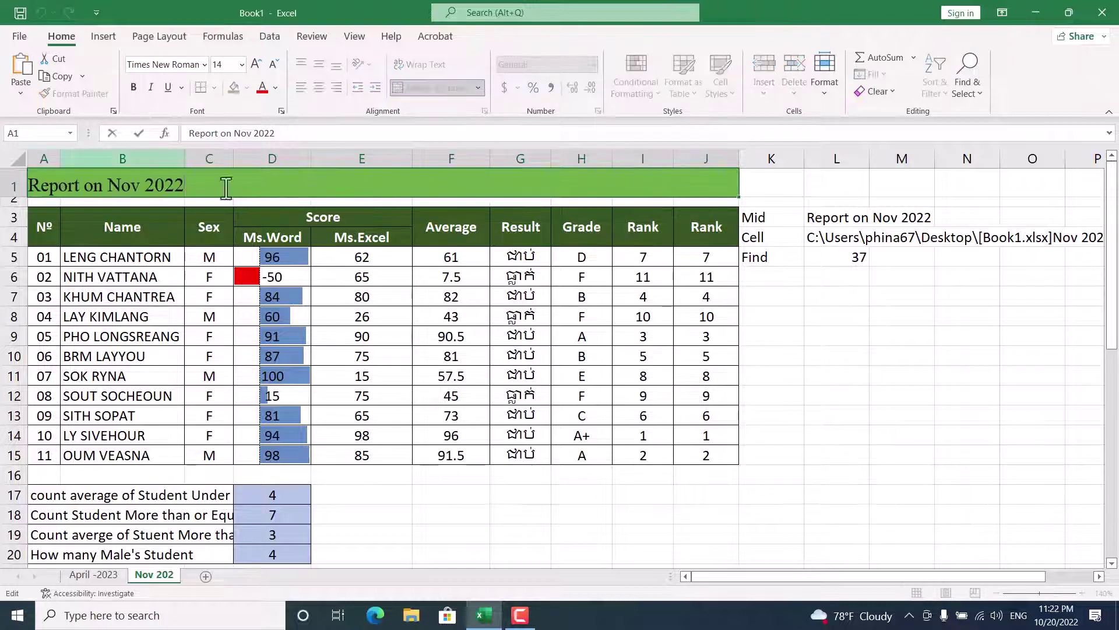
pyautogui.press('Escape')
pyautogui.write('=')
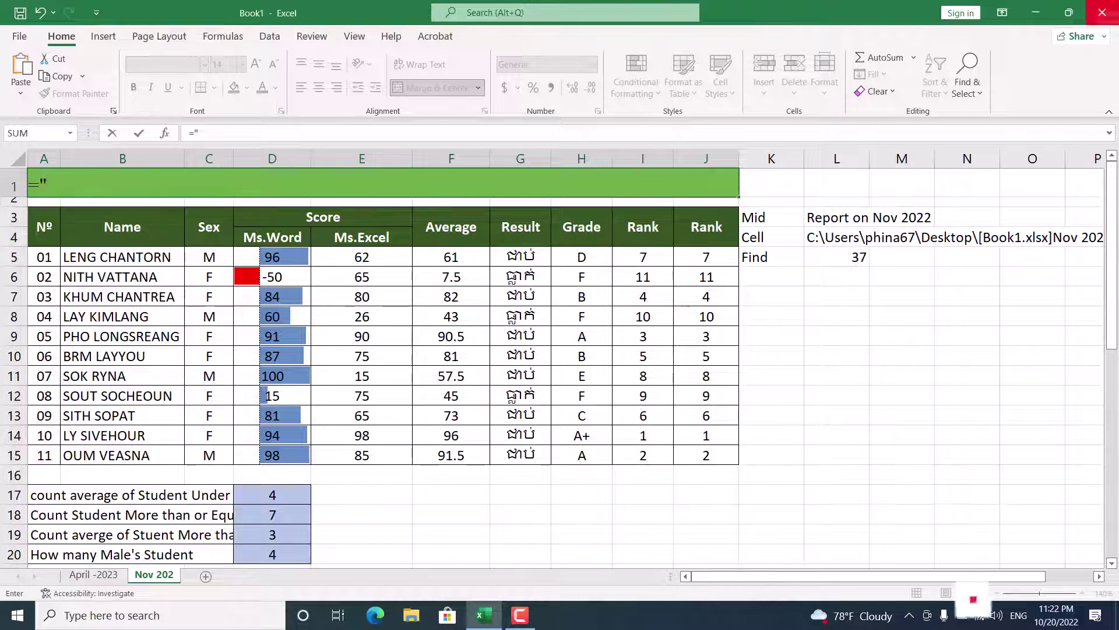
pyautogui.write('Rep')
pyautogui.press('BackSpace')
pyautogui.press('BackSpace')
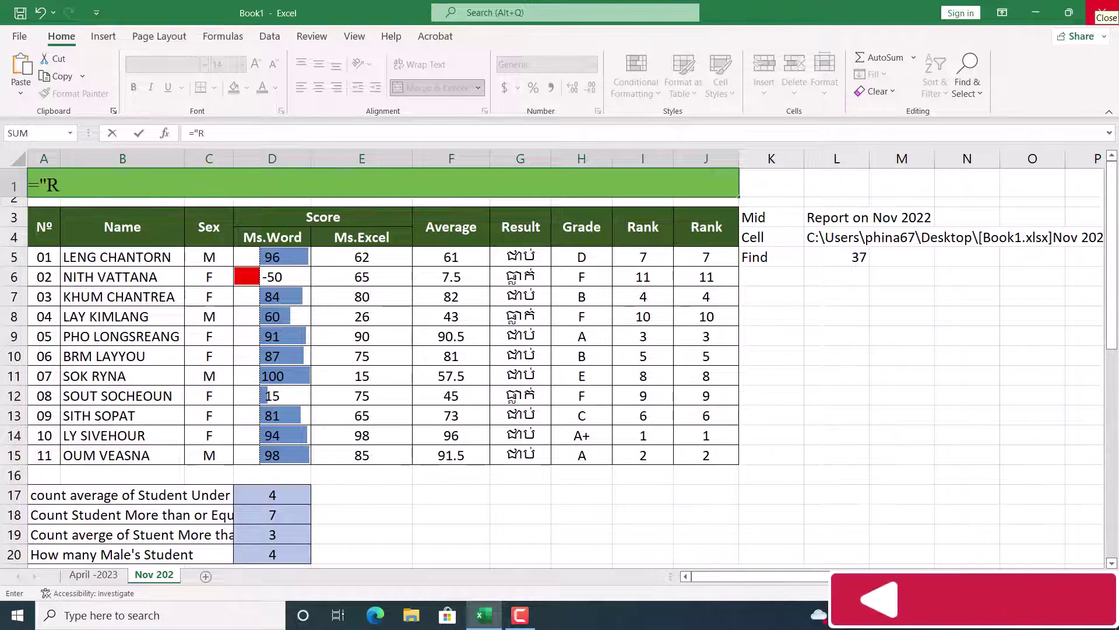
pyautogui.press('BackSpace')
pyautogui.write('rep')
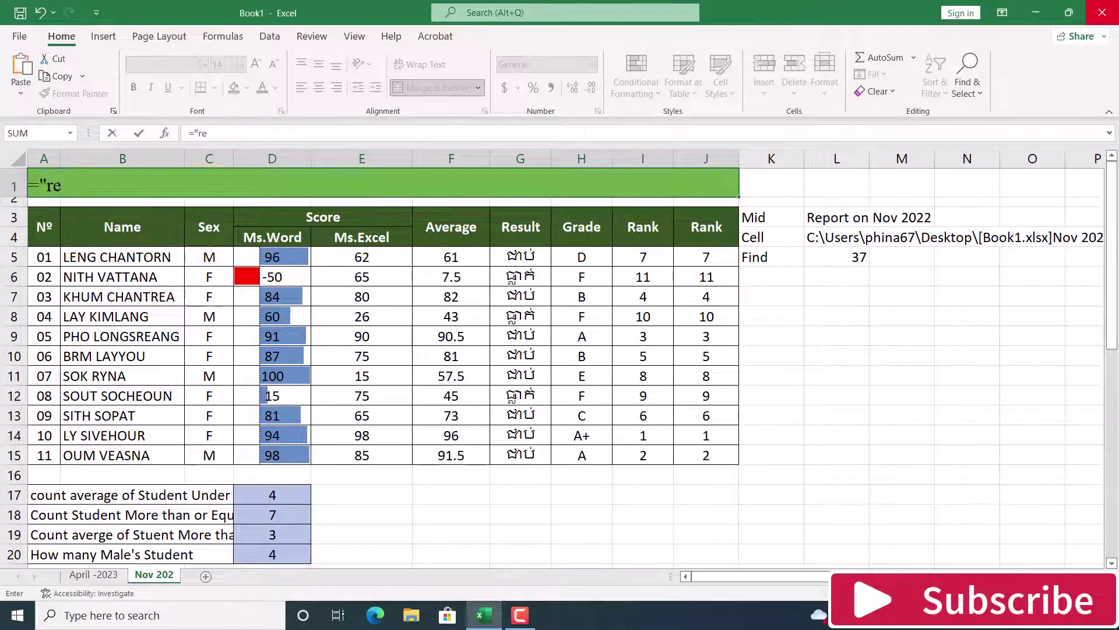
pyautogui.press('BackSpace')
pyautogui.press('BackSpace')
pyautogui.write('Report on ')
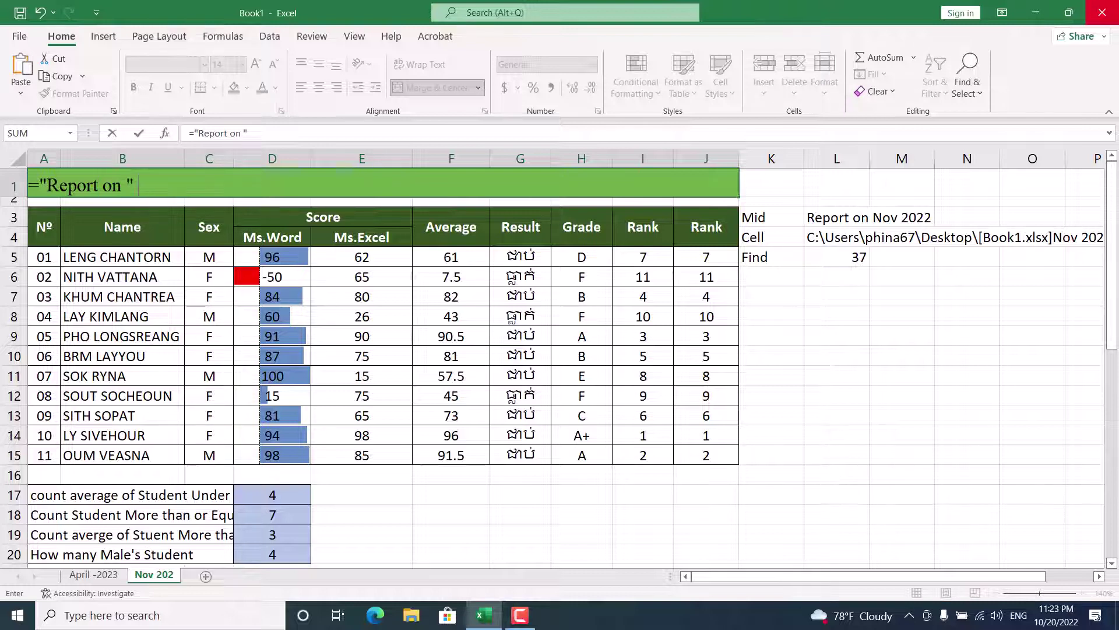
pyautogui.write('" & ')
pyautogui.write('mi')
pyautogui.press('Tab')
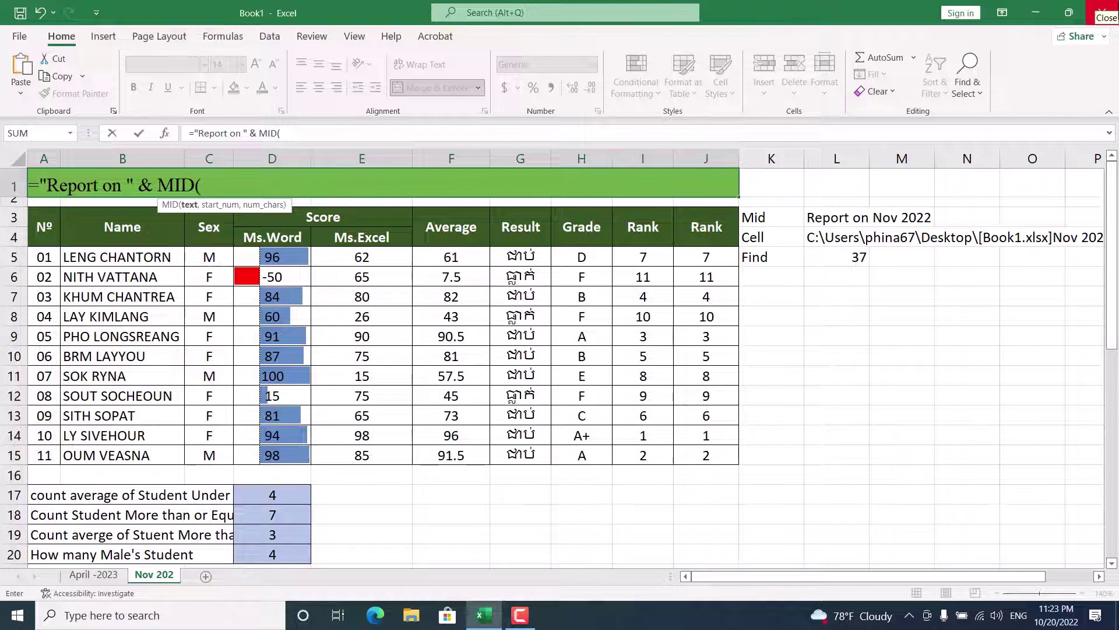
# Add CELL("filename",A1) as MID's text and start FIND("]" in the A1 title formula
pyautogui.write('cell')
pyautogui.press('Tab')
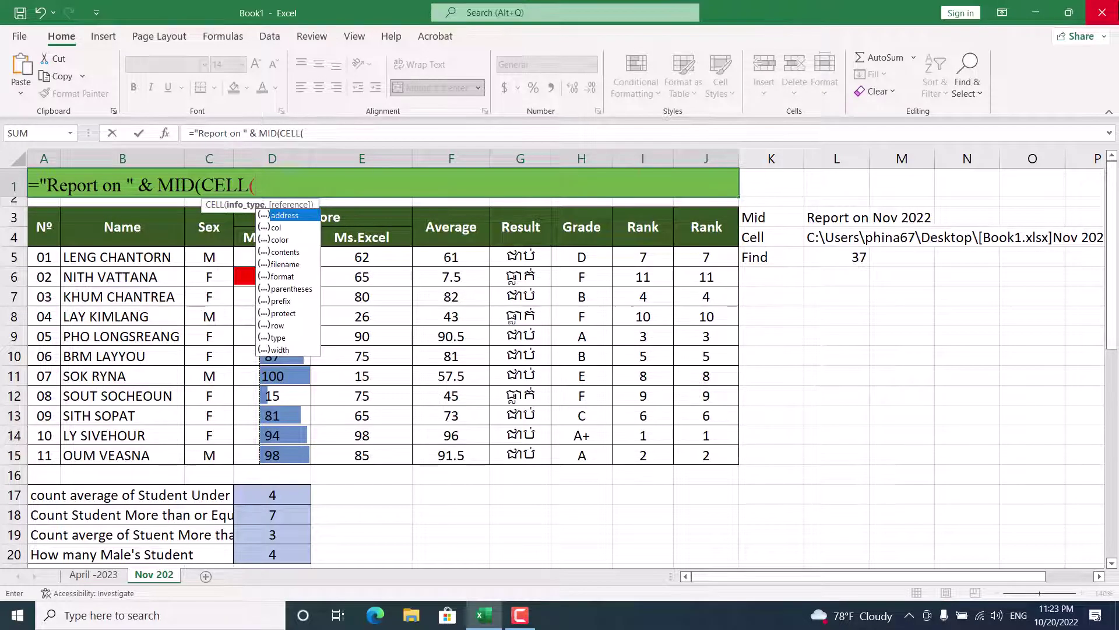
pyautogui.press('Down')
pyautogui.press('Down')
pyautogui.press('Down')
pyautogui.press('Down')
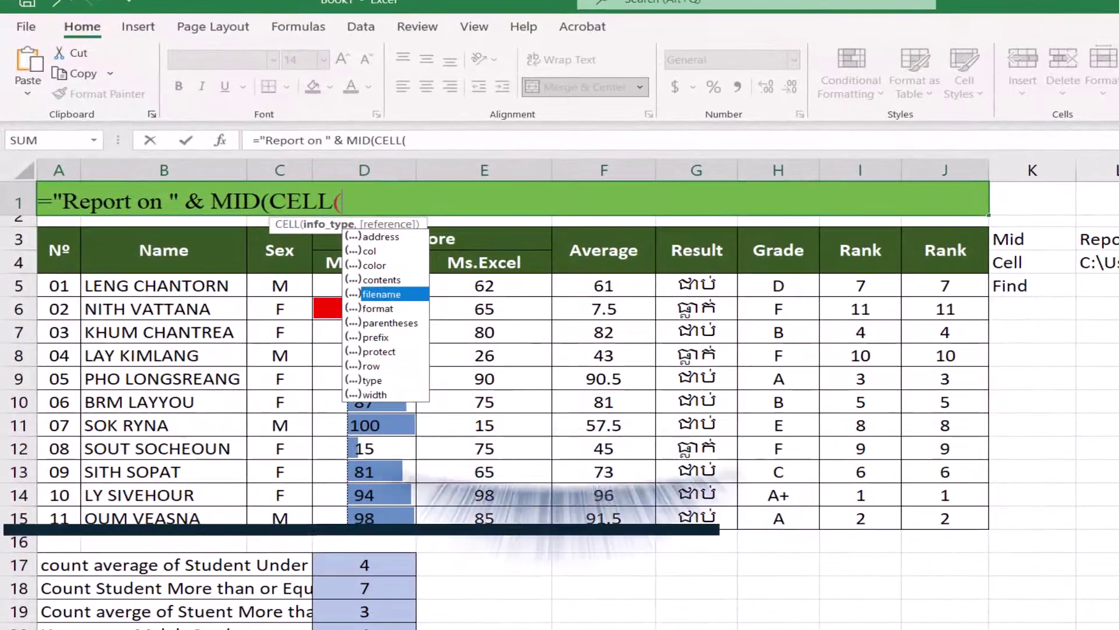
pyautogui.press('Tab')
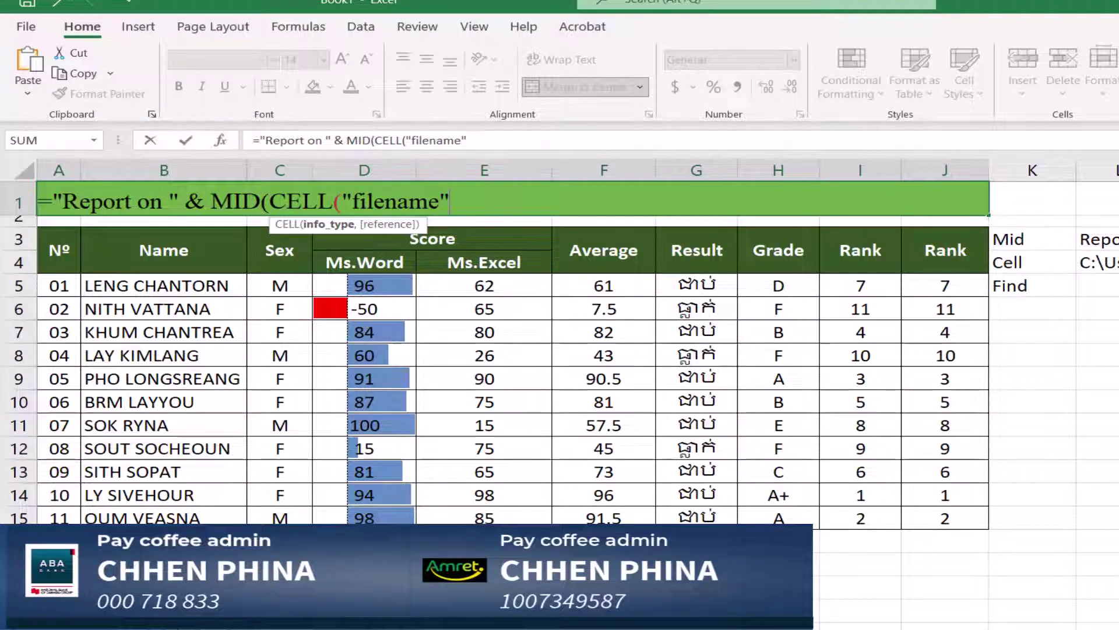
pyautogui.write(',')
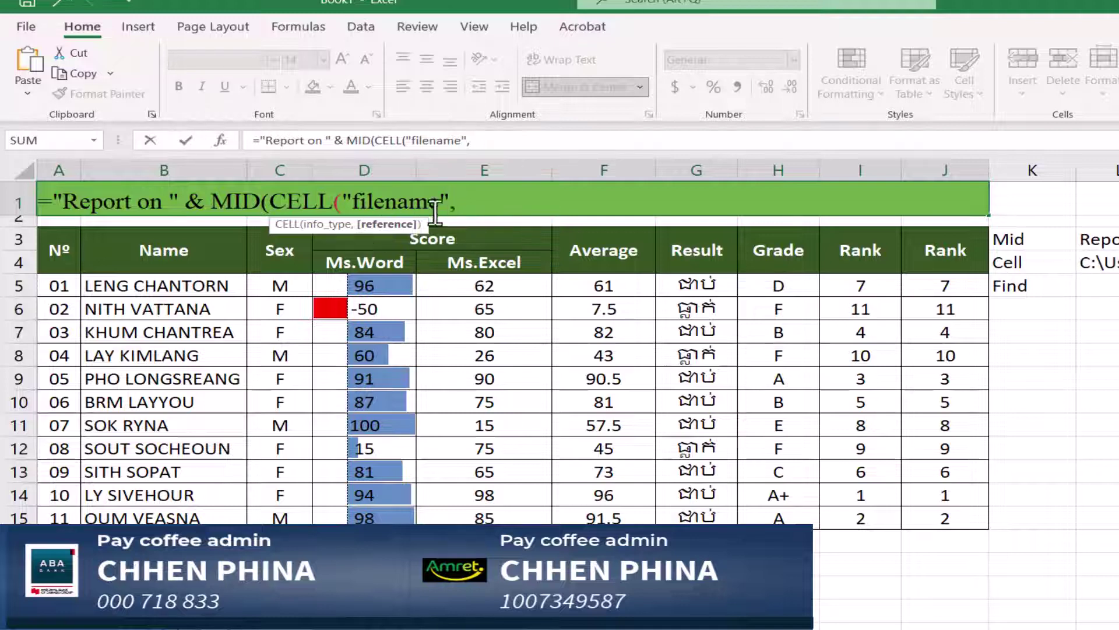
pyautogui.write('A1')
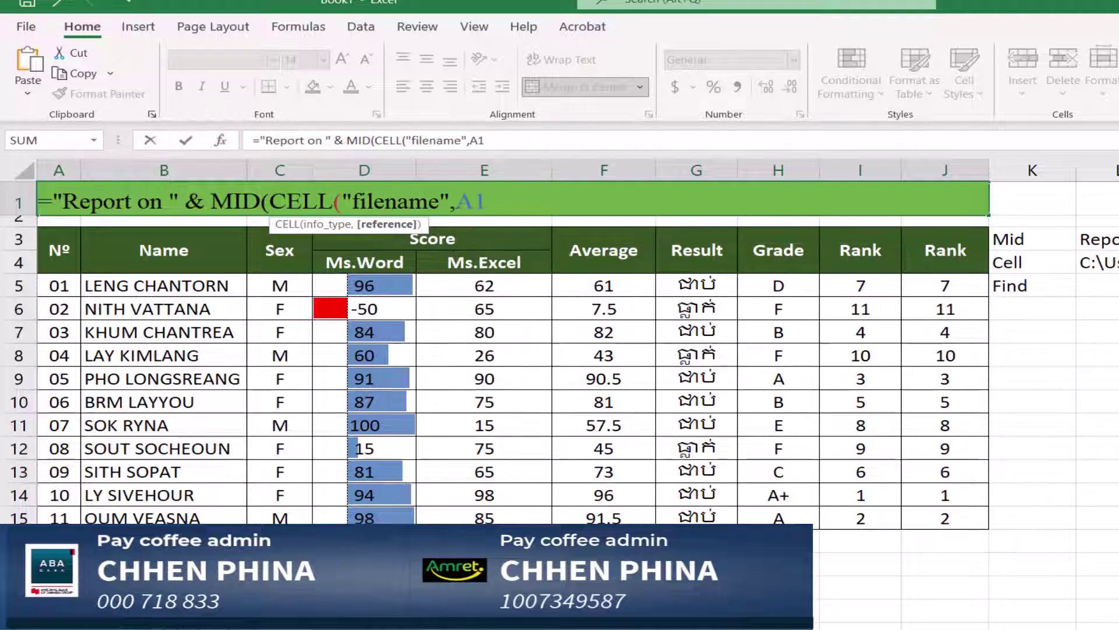
pyautogui.write(')')
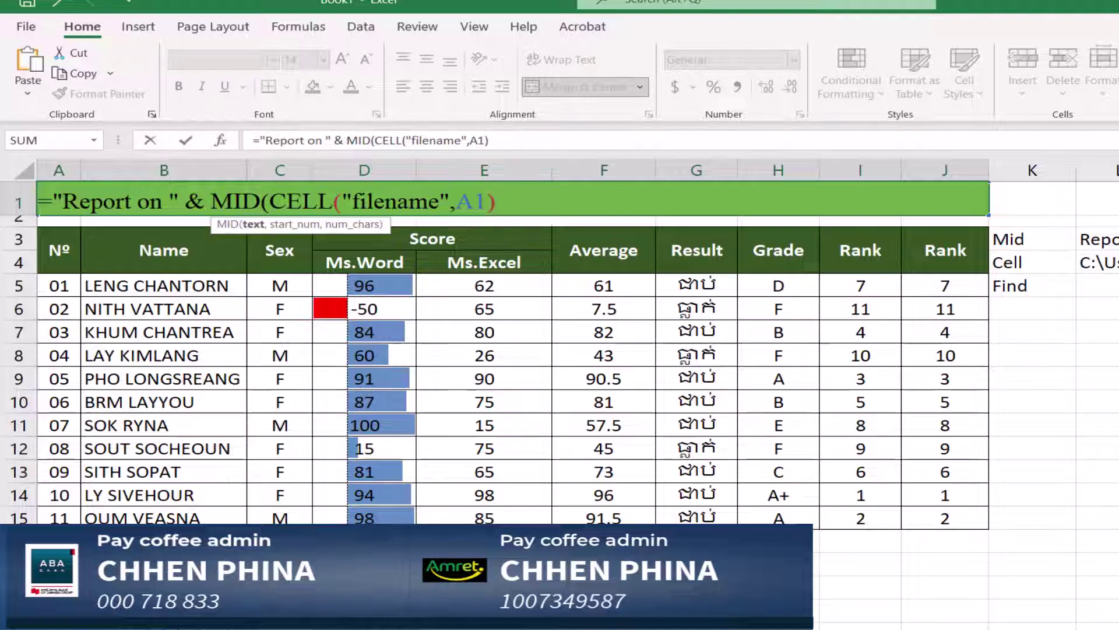
pyautogui.write(',')
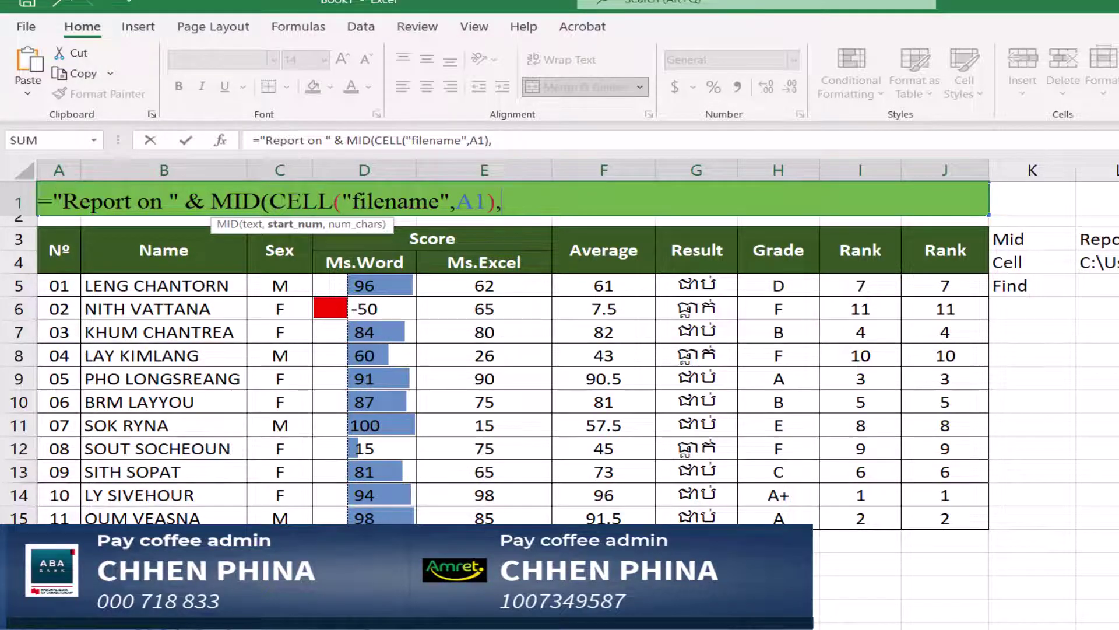
pyautogui.write('find(')
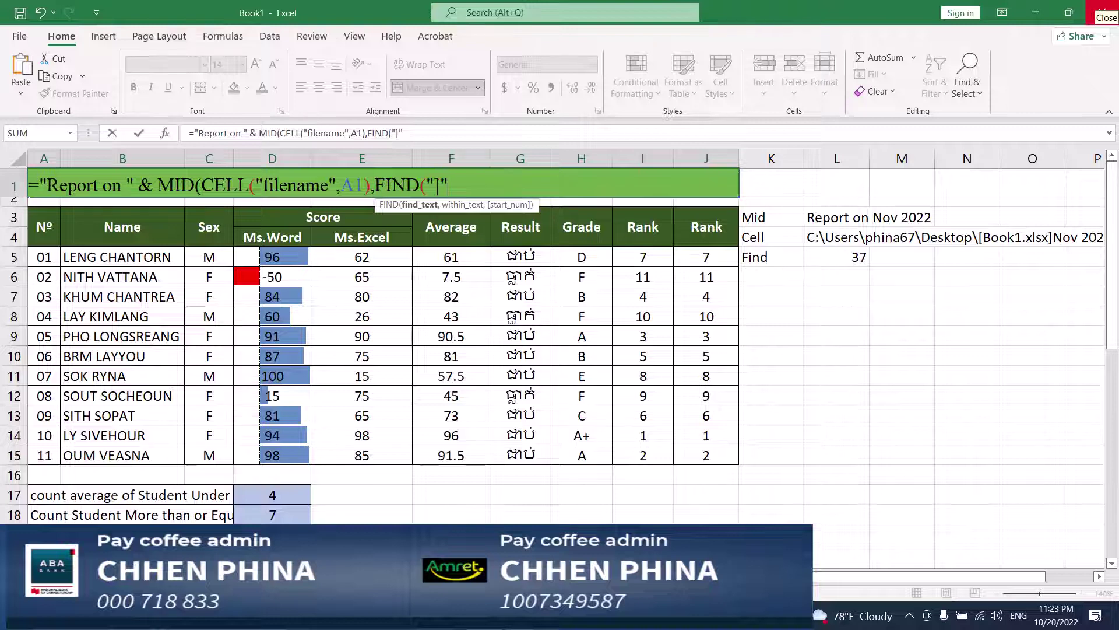
# Give FIND a second CELL("filename",A1) as its search text and close the call
pyautogui.write(',')
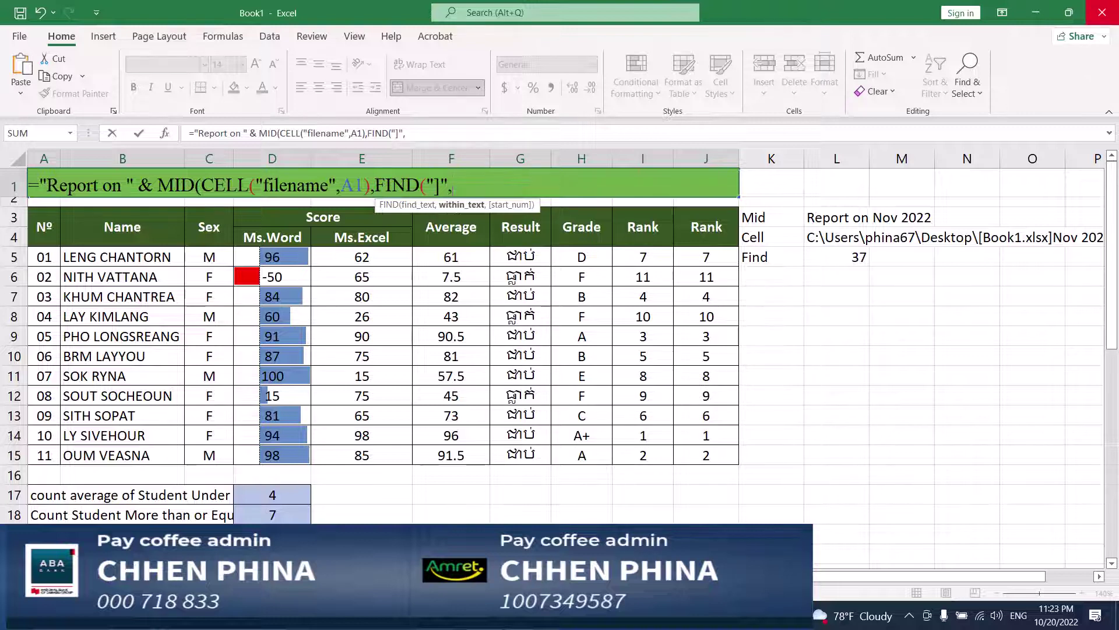
pyautogui.write('cell')
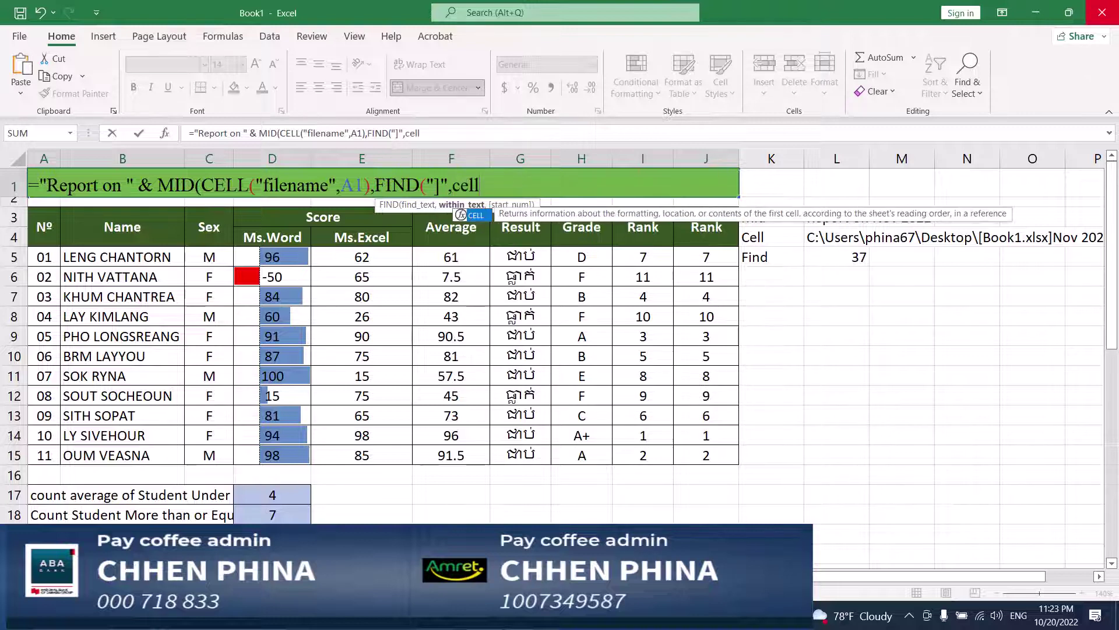
pyautogui.press('Tab')
pyautogui.press('BackSpace')
pyautogui.press('BackSpace')
pyautogui.press('BackSpace')
pyautogui.press('BackSpace')
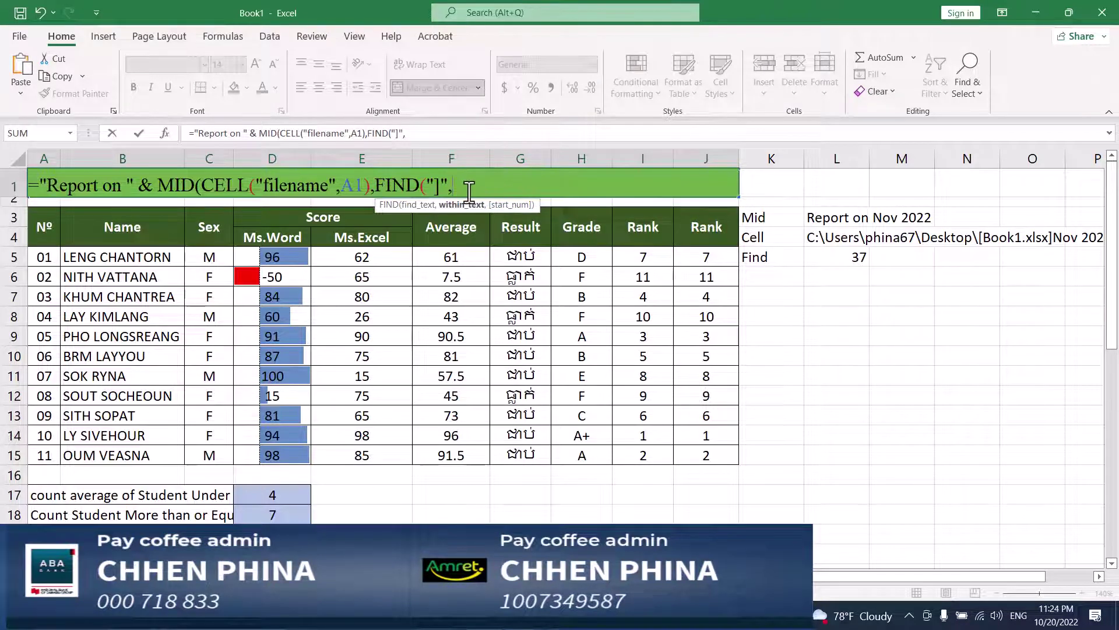
pyautogui.write('CELL')
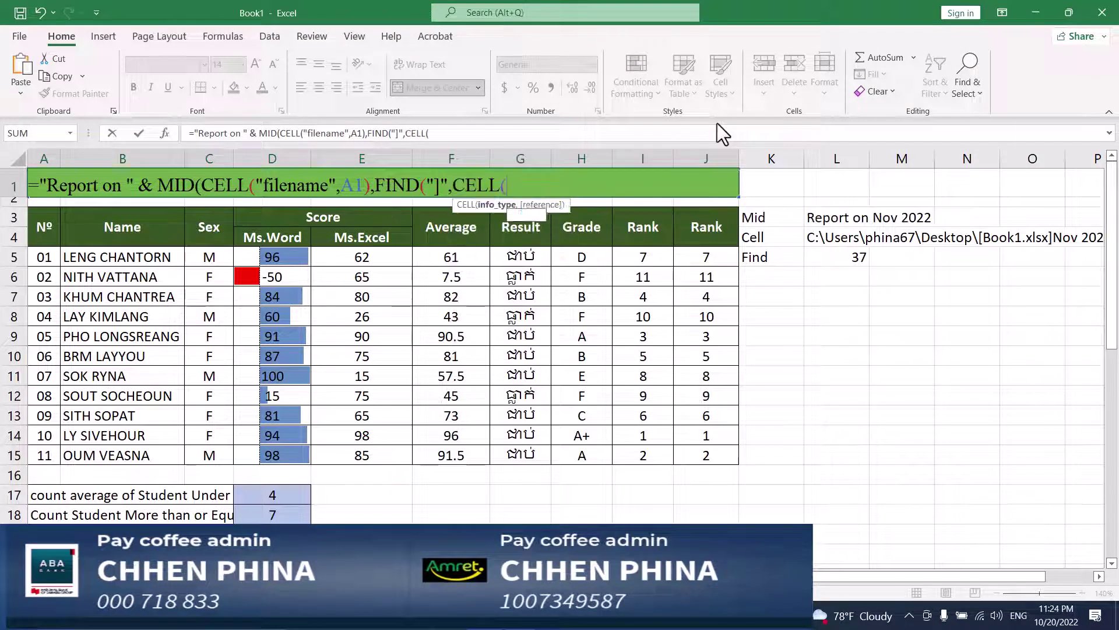
pyautogui.write('(')
pyautogui.press('Down')
pyautogui.press('Down')
pyautogui.press('Down')
pyautogui.press('Down')
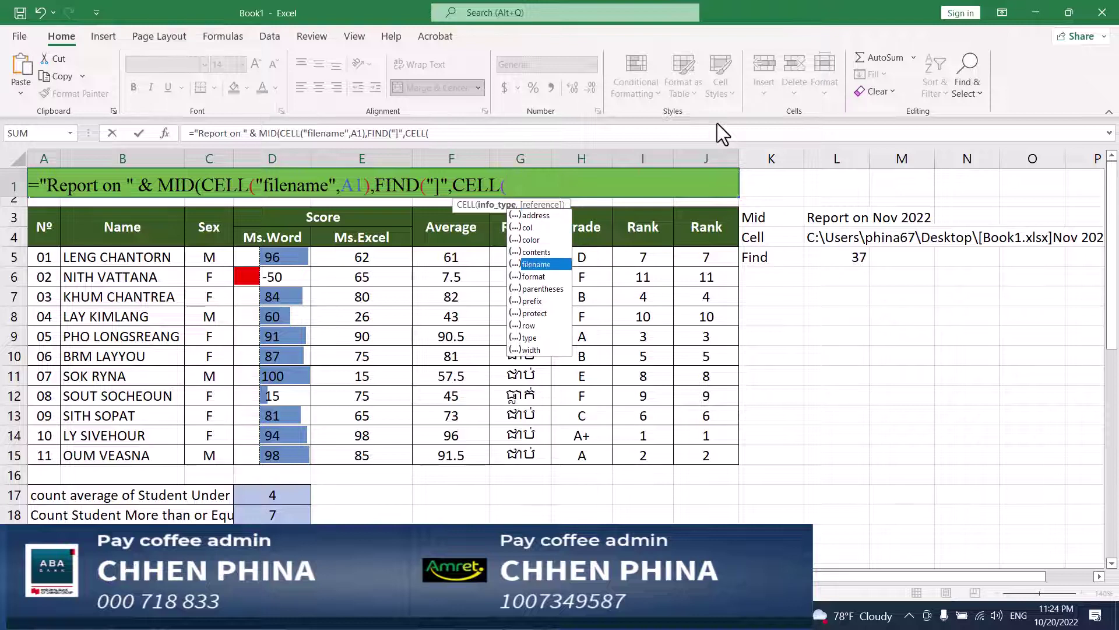
pyautogui.press('Tab')
pyautogui.write(',')
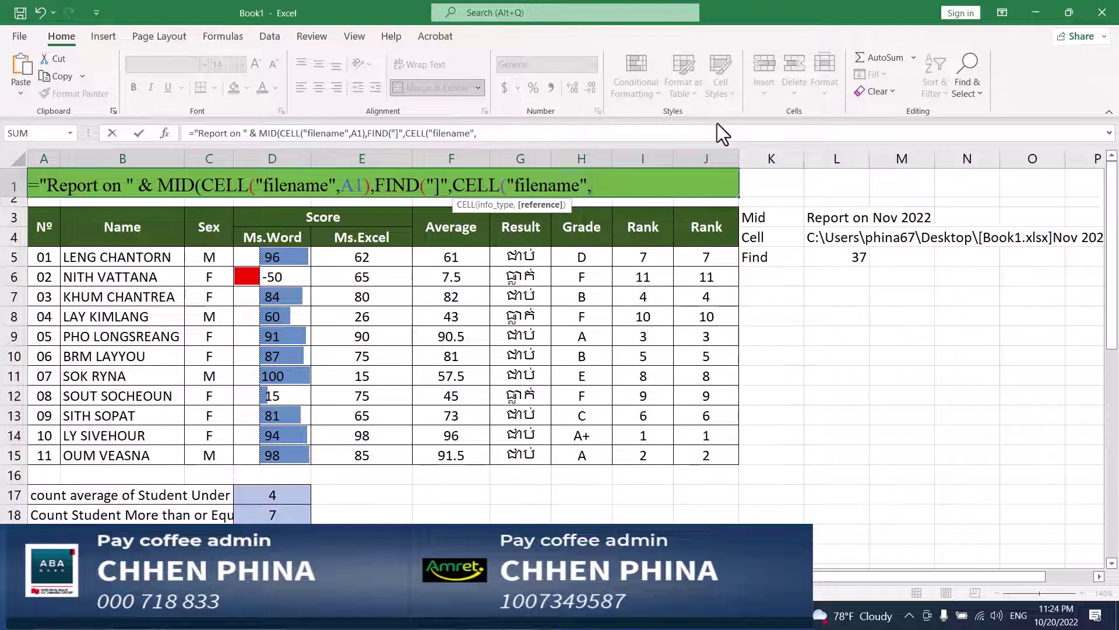
pyautogui.write('A1')
pyautogui.write(')')
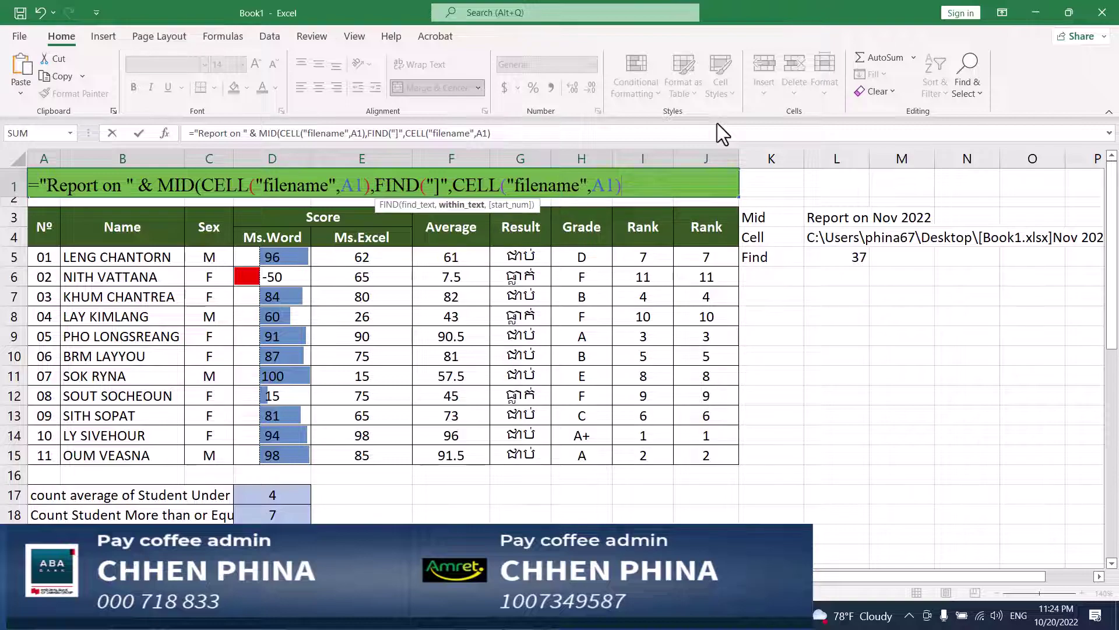
pyautogui.write(')')
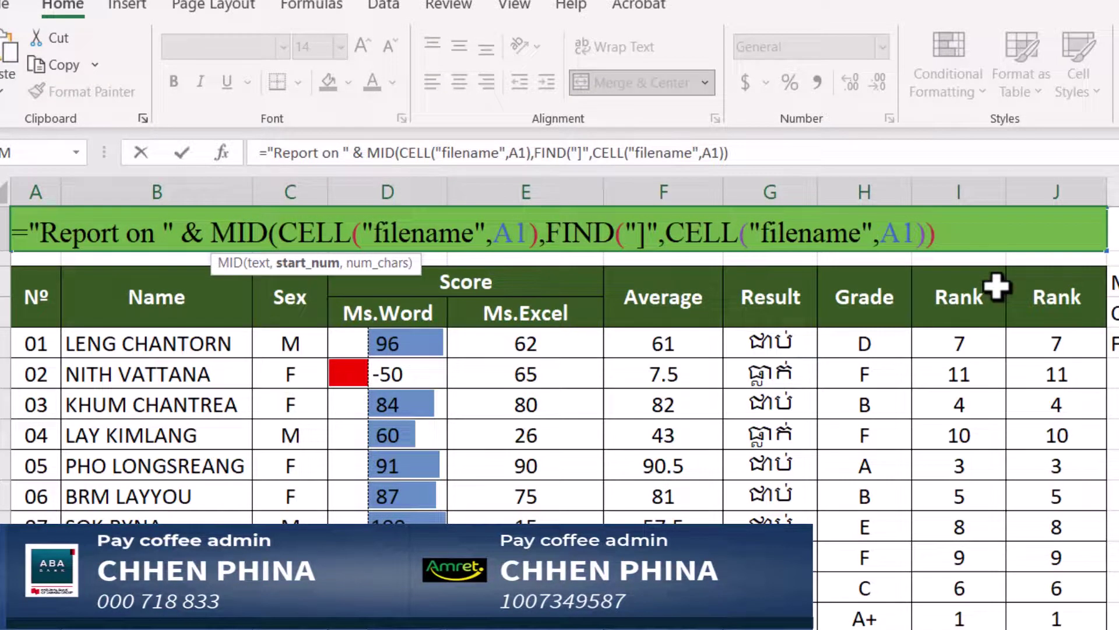
# Fix the parentheses, append +1,30 to MID and enter the formula, showing 'Report on Nov 202'
pyautogui.press('BackSpace')
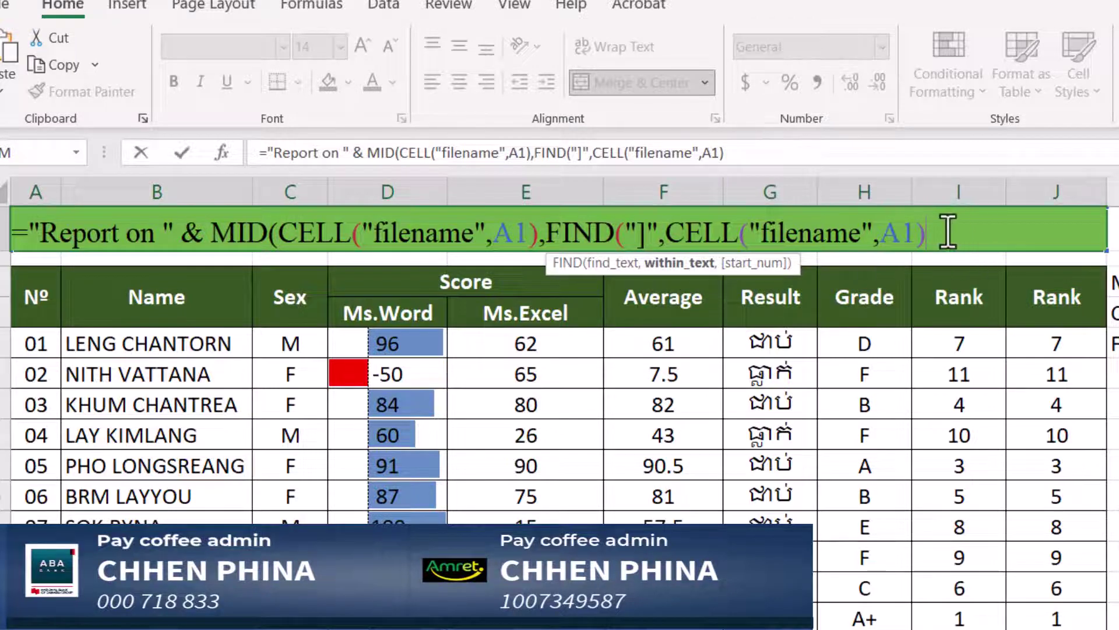
pyautogui.write(')+1')
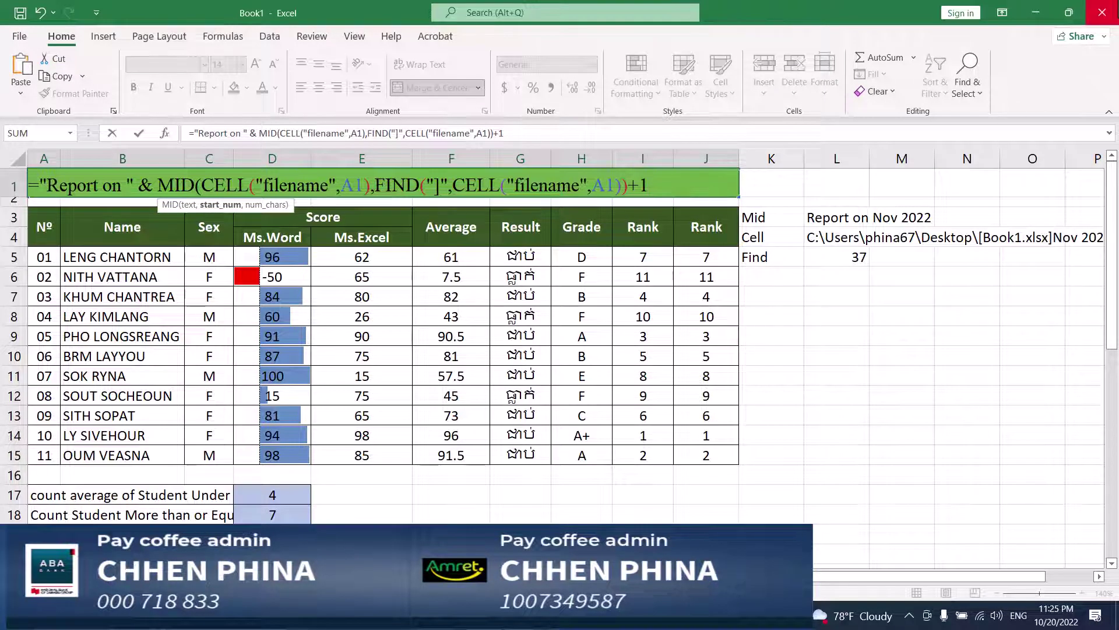
pyautogui.write(',30)')
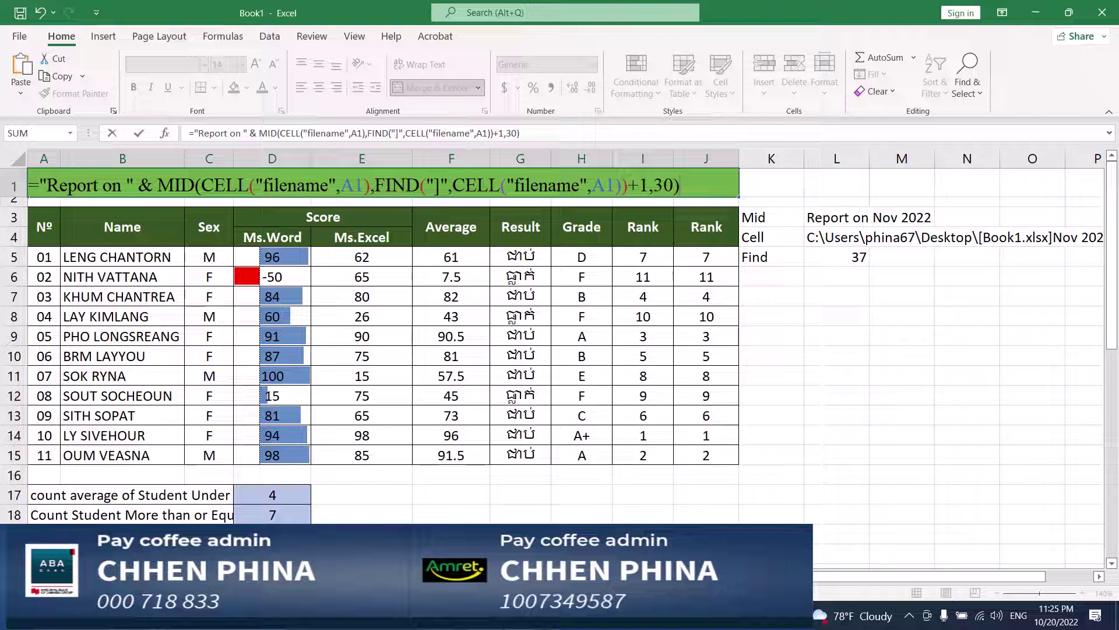
pyautogui.press('Return')
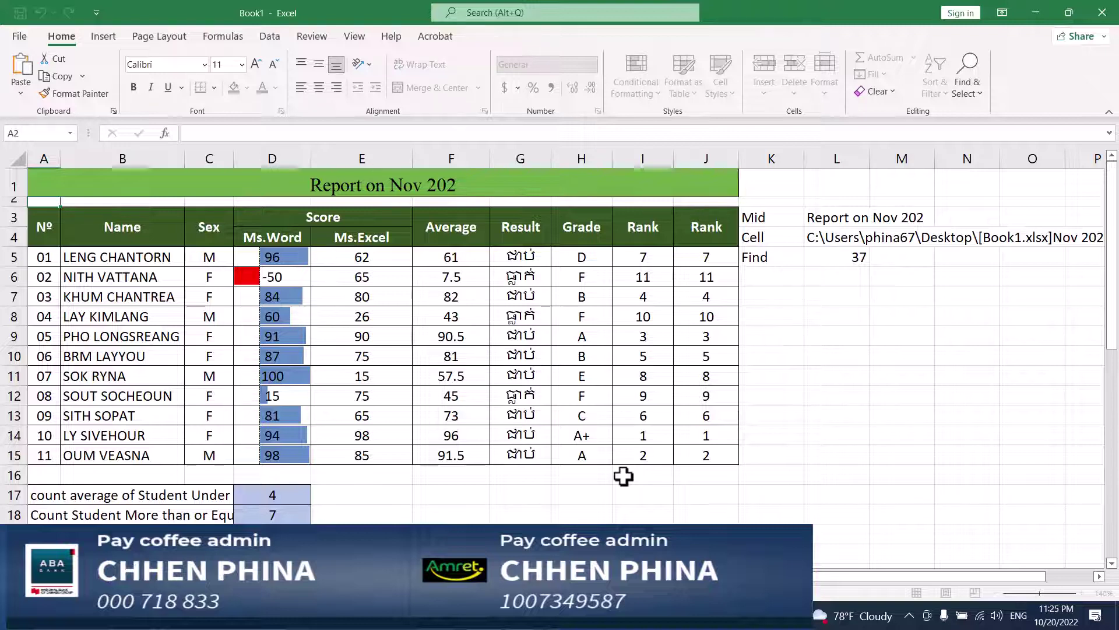
# Rename the sheet to Dec 2022, then OCtober 2022, and select the A1 title
pyautogui.press('Return')
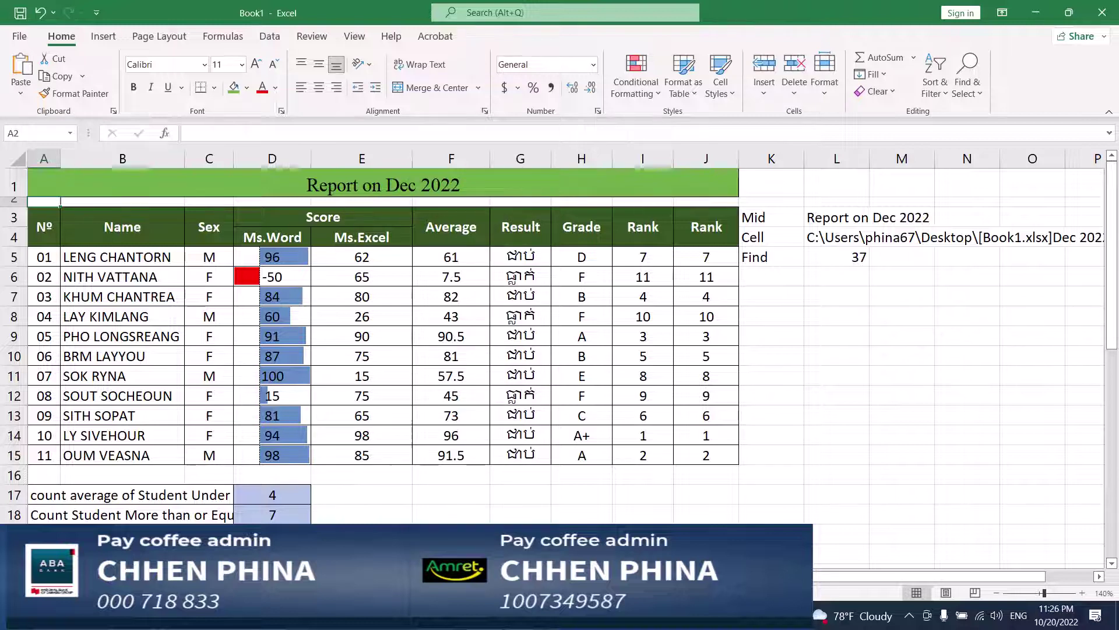
pyautogui.doubleClick(64, 576)
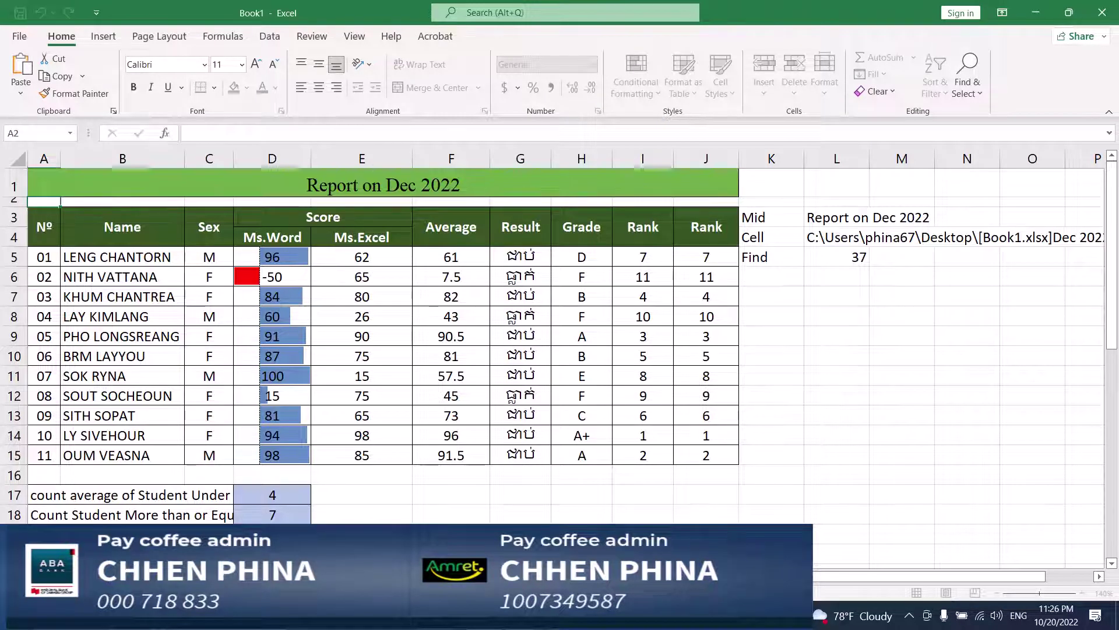
pyautogui.press('Return')
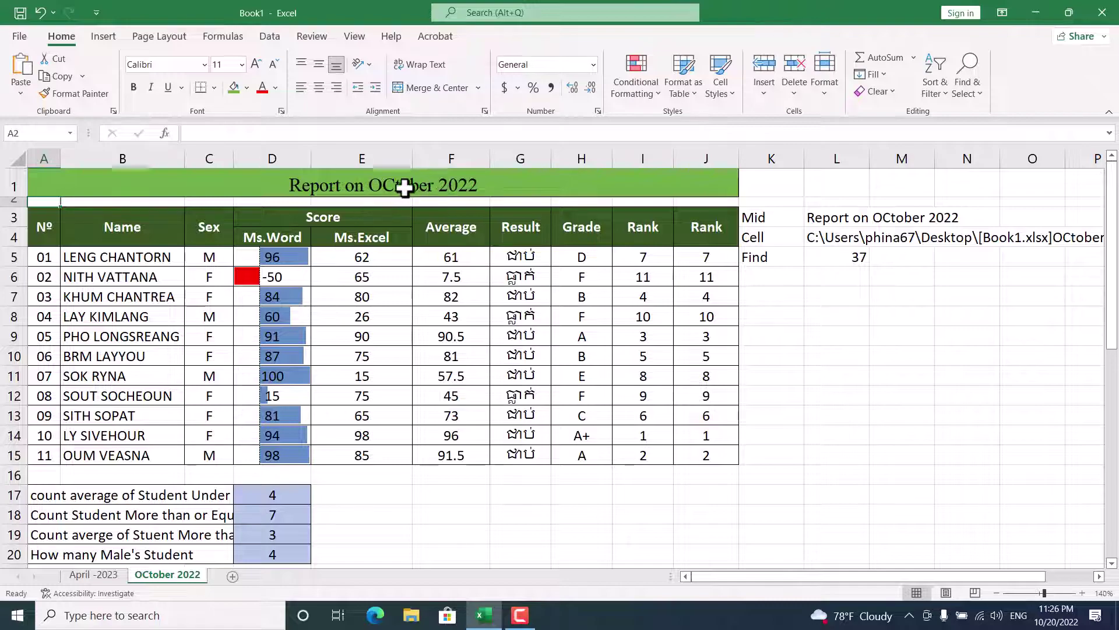
pyautogui.click(331, 189)
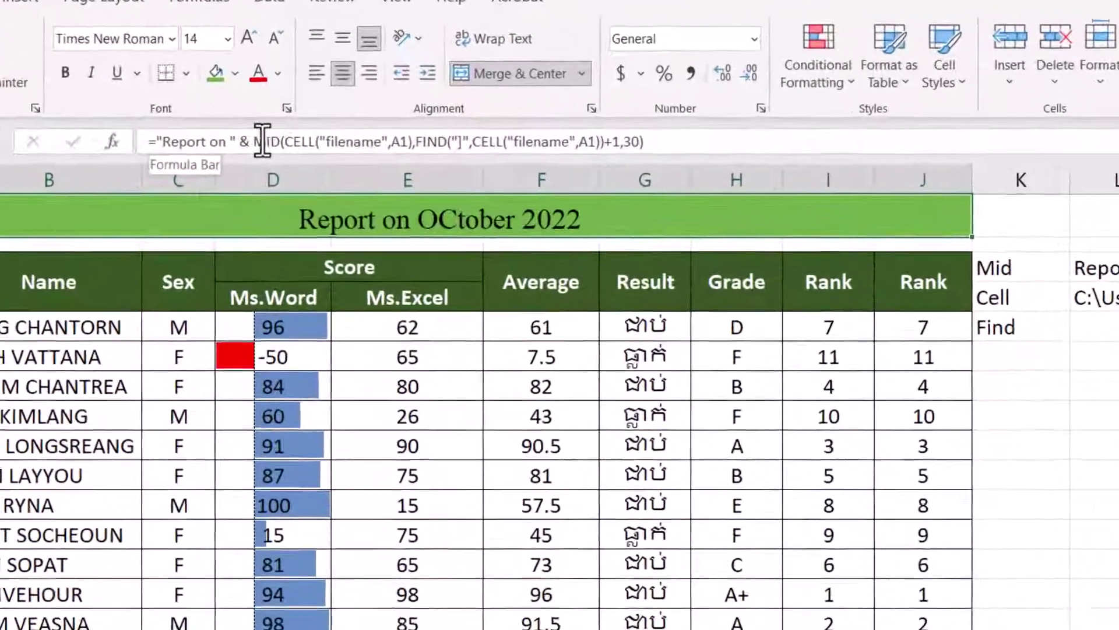
# Wrap the MID part in PROPER so A1 displays 'Report on October 2022'
pyautogui.click(217, 133)
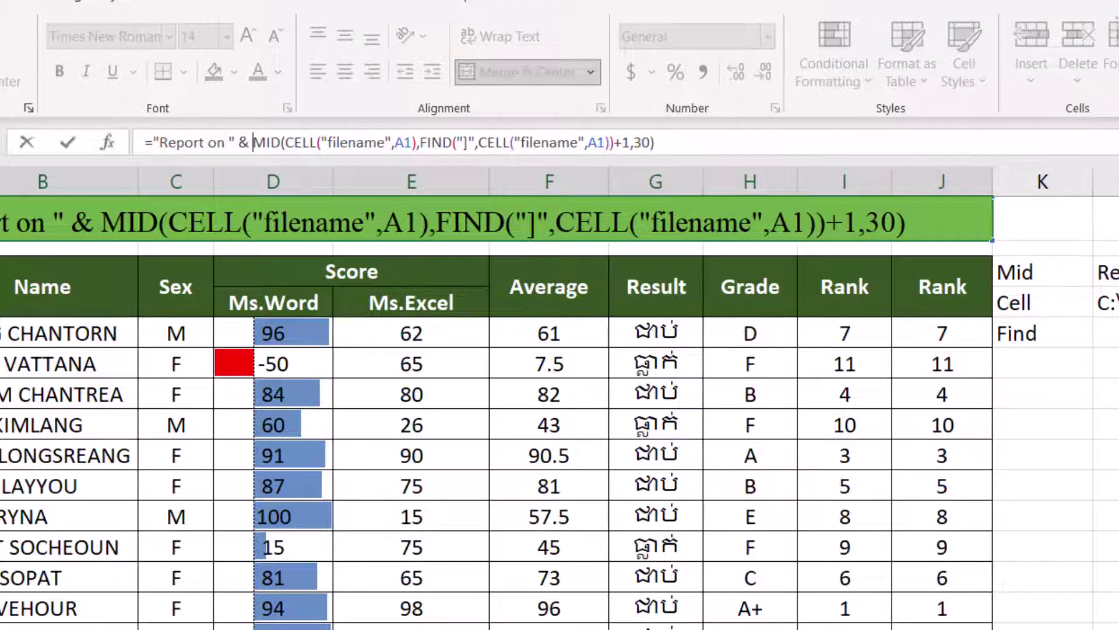
pyautogui.write('pro')
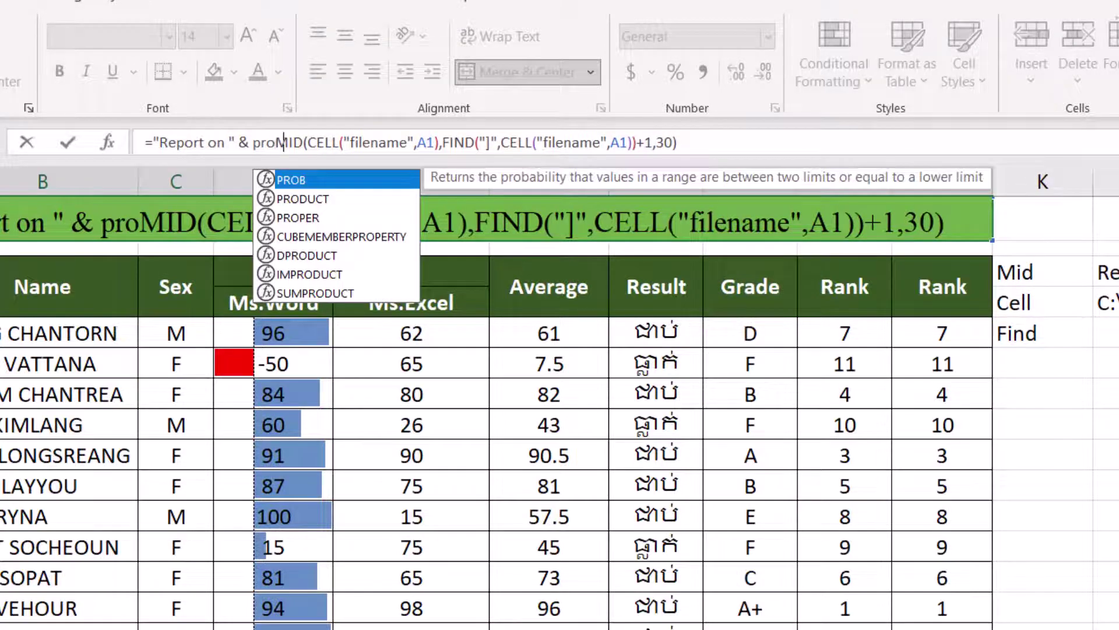
pyautogui.write('per')
pyautogui.press('Tab')
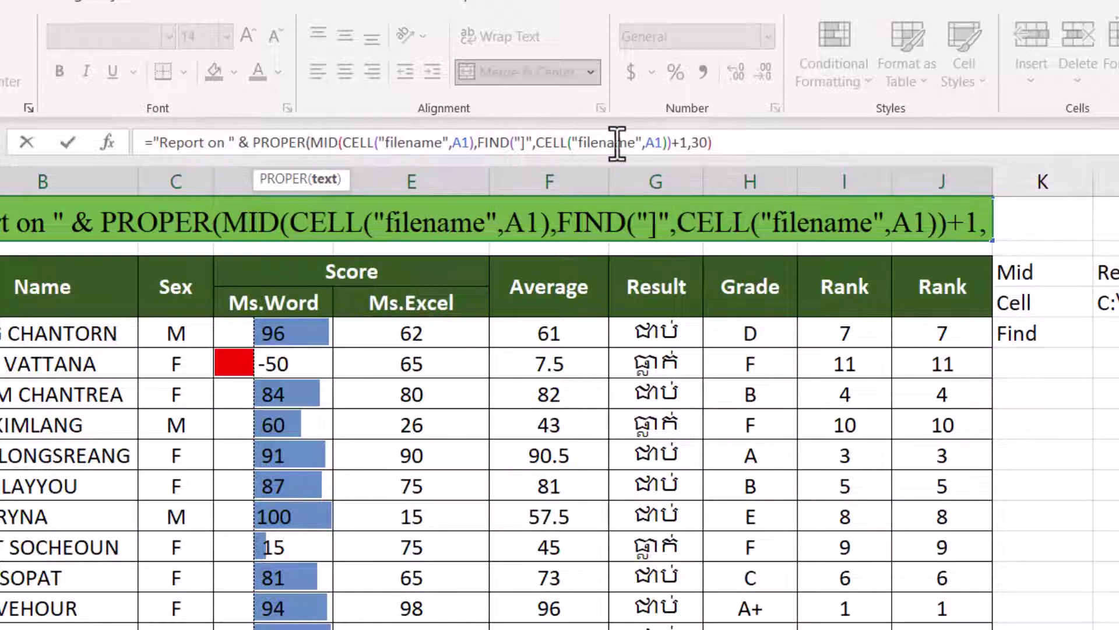
pyautogui.click(749, 144)
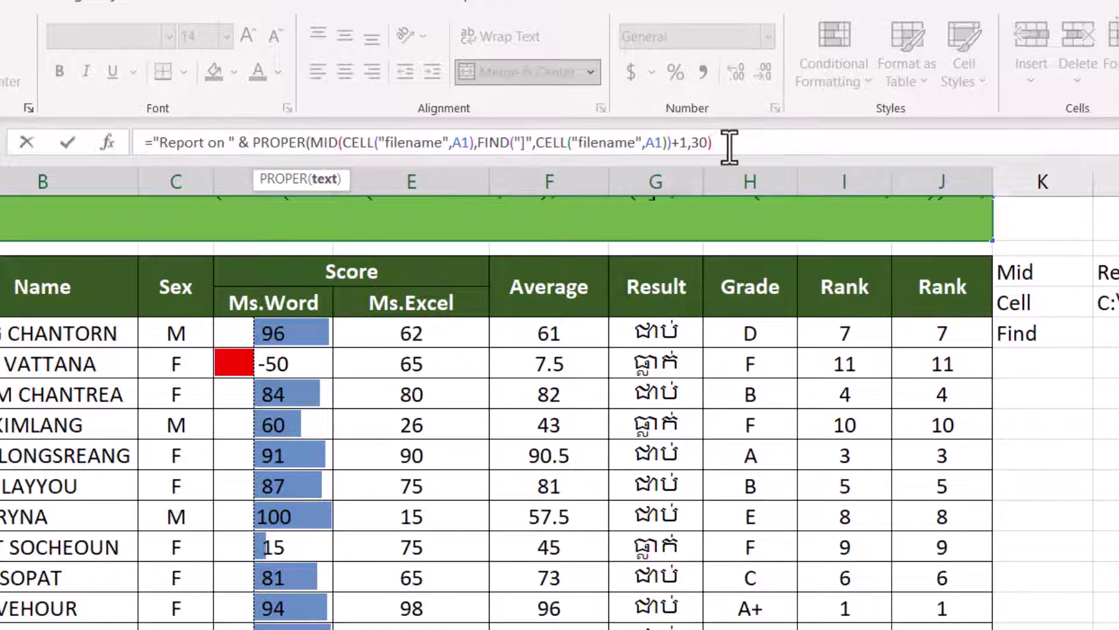
pyautogui.write(')')
pyautogui.press('Return')
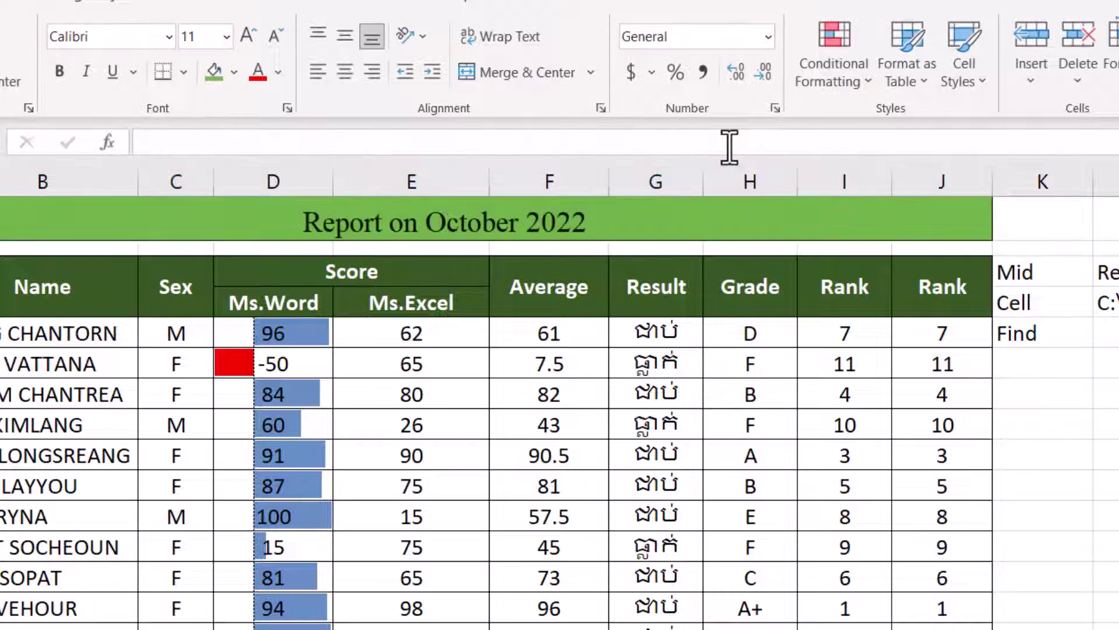